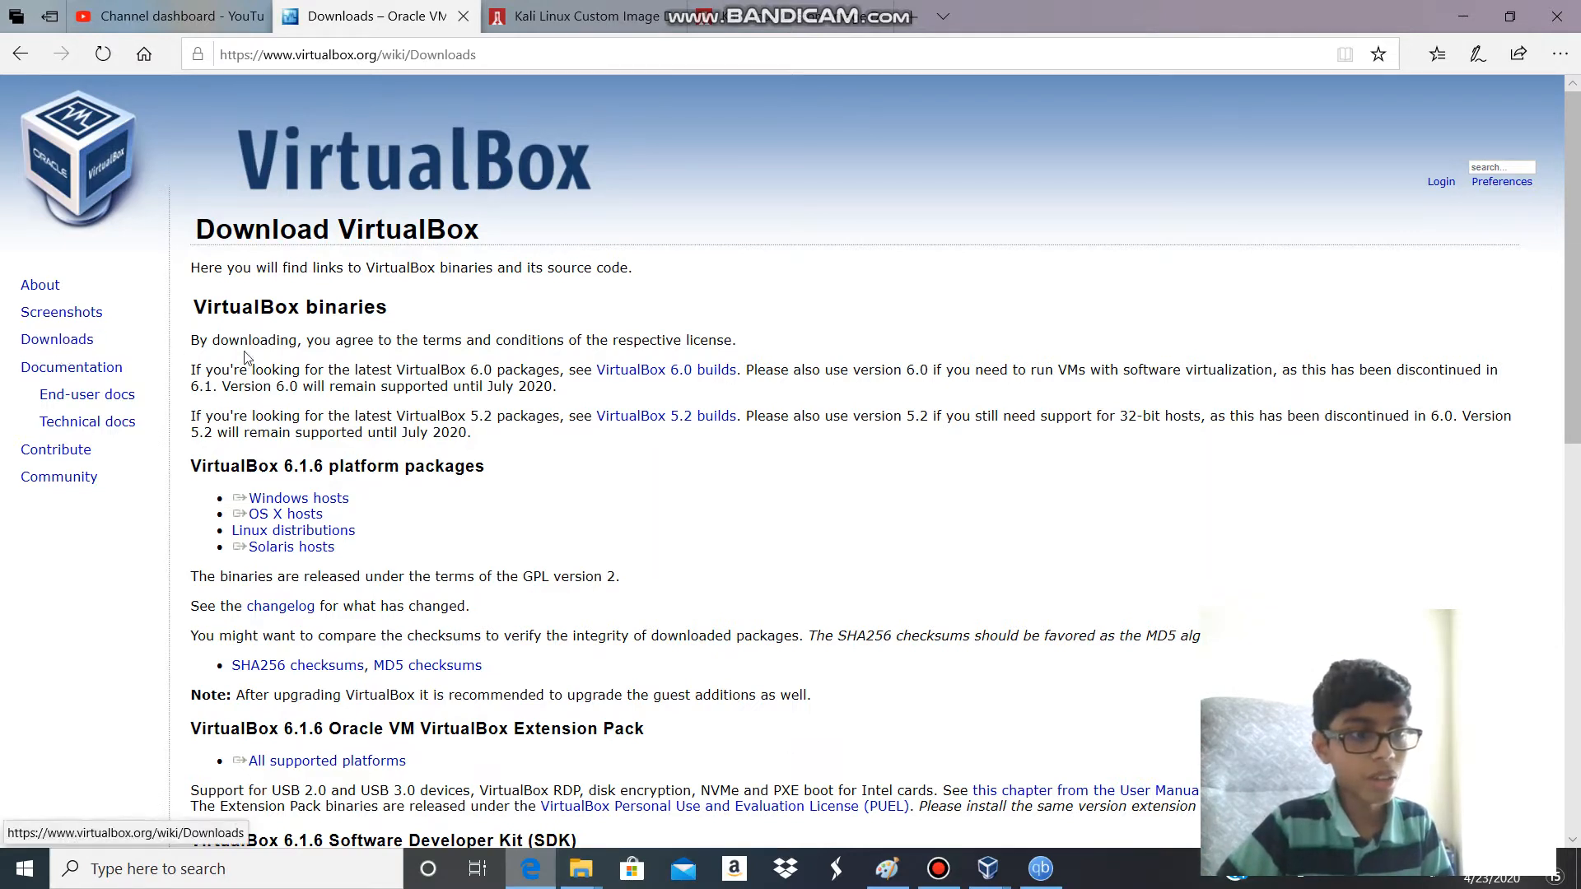
Step: Locate the Windows hosts package under VirtualBox 6.1.6 platform packages on the download page
scroll(632, 534, down, 1)
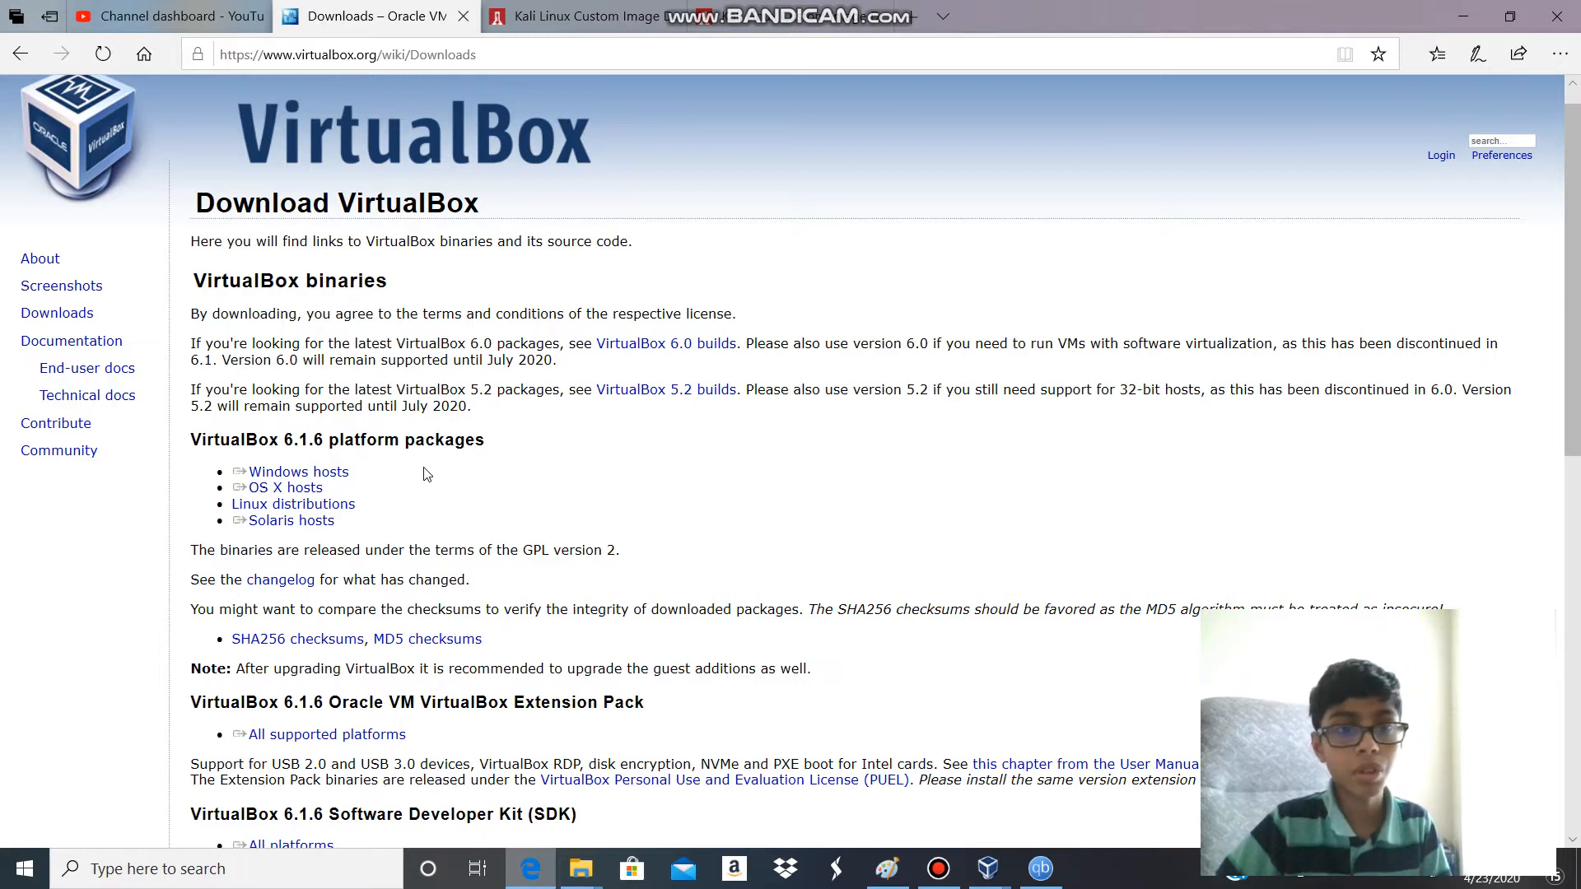
click(320, 474)
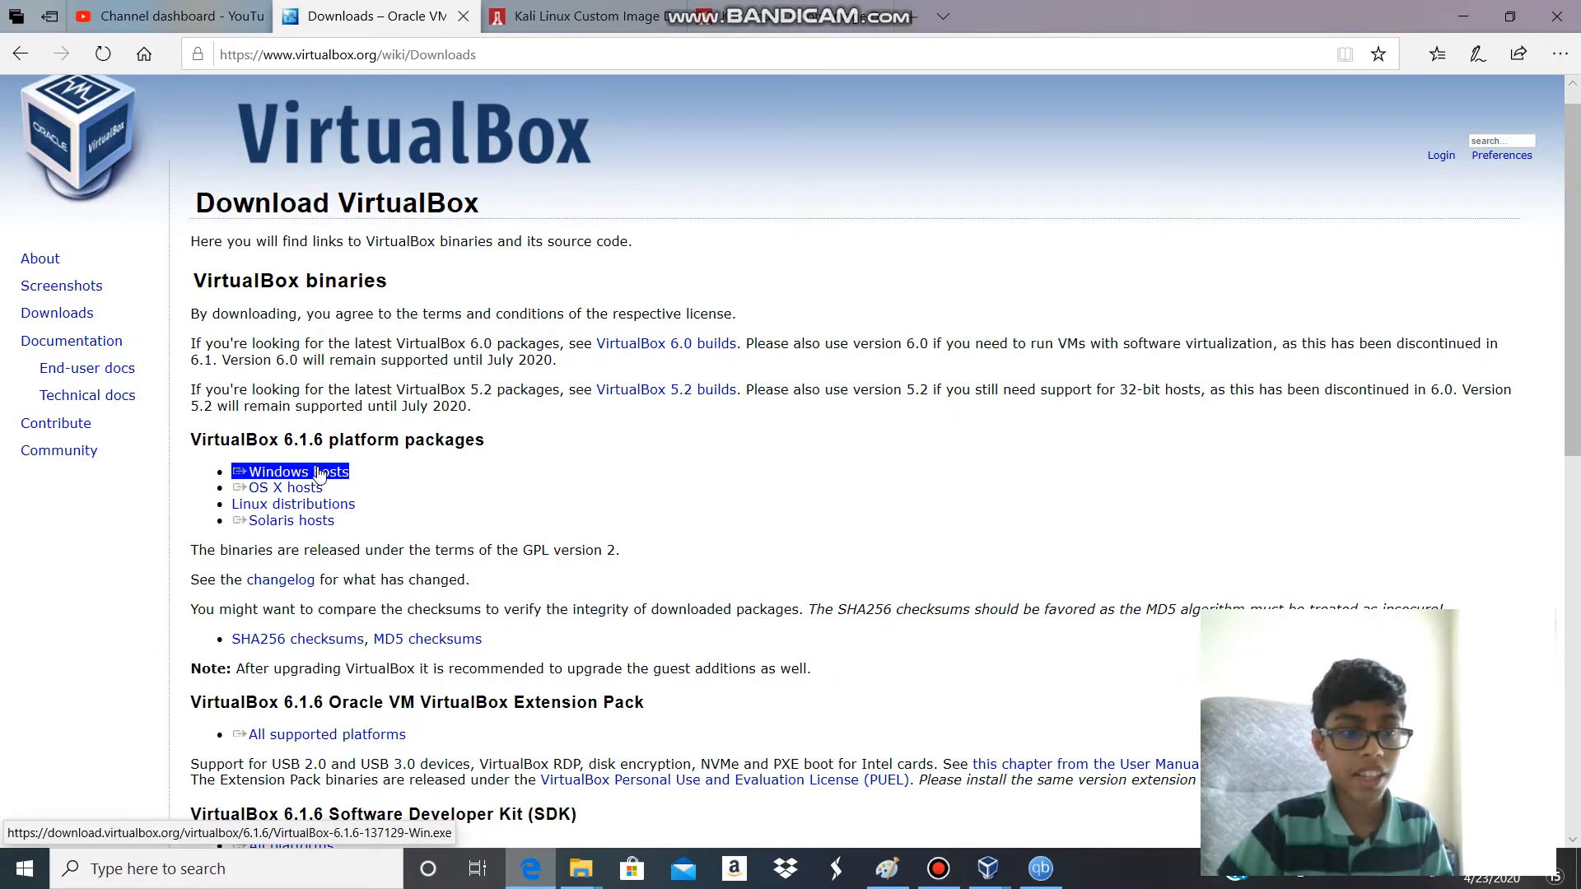
Step: Minimize the browser and open Oracle VM VirtualBox from the desktop
right_click(1467, 8)
click(1474, 10)
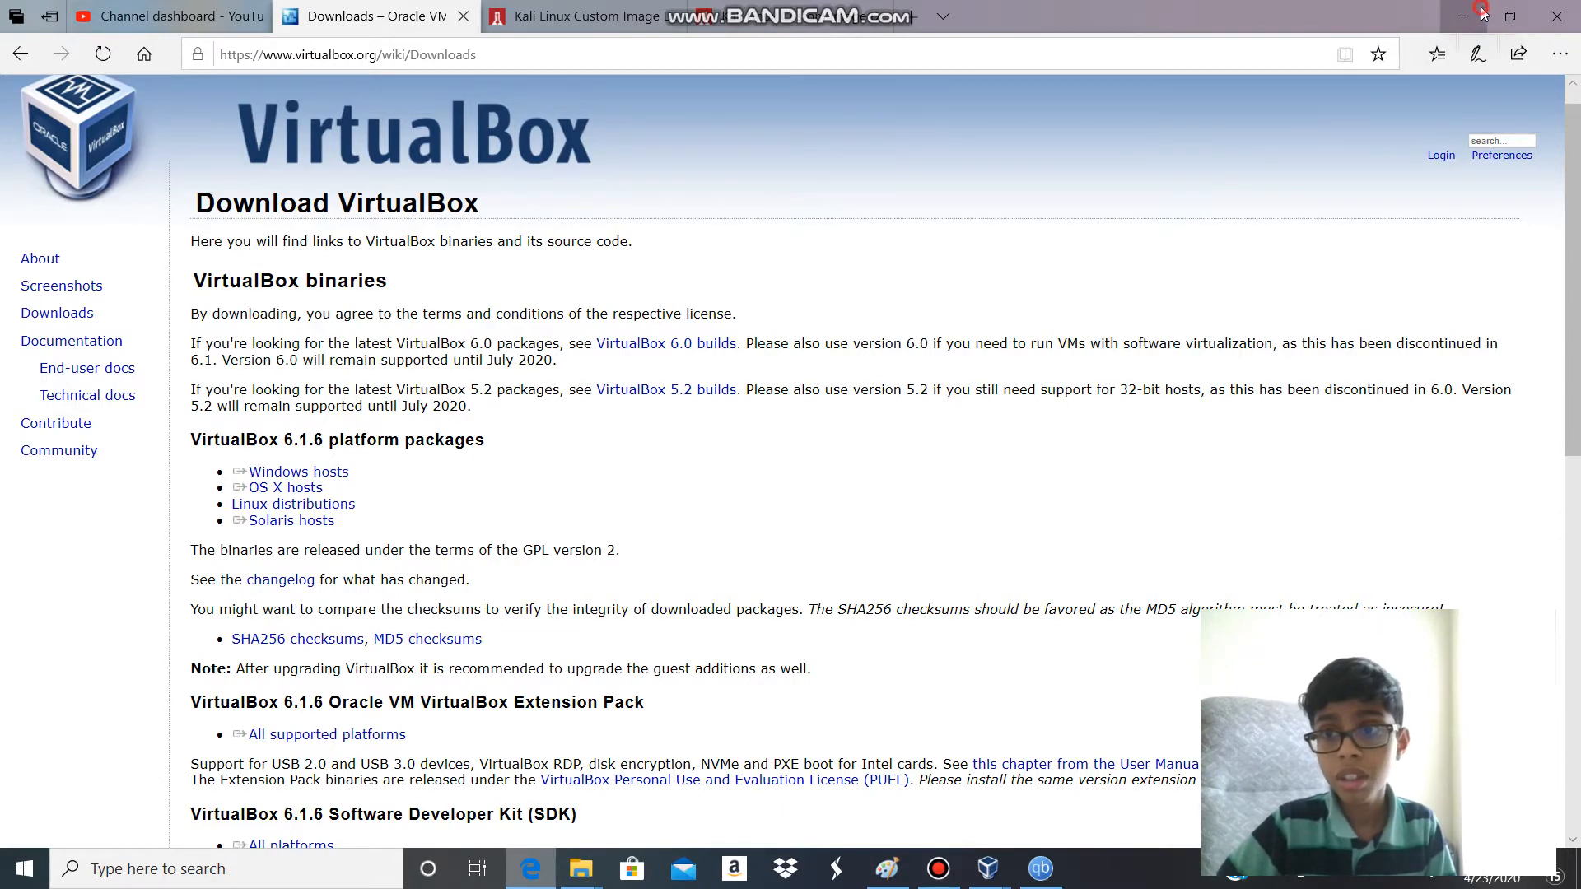
click(1480, 12)
double_click(23, 658)
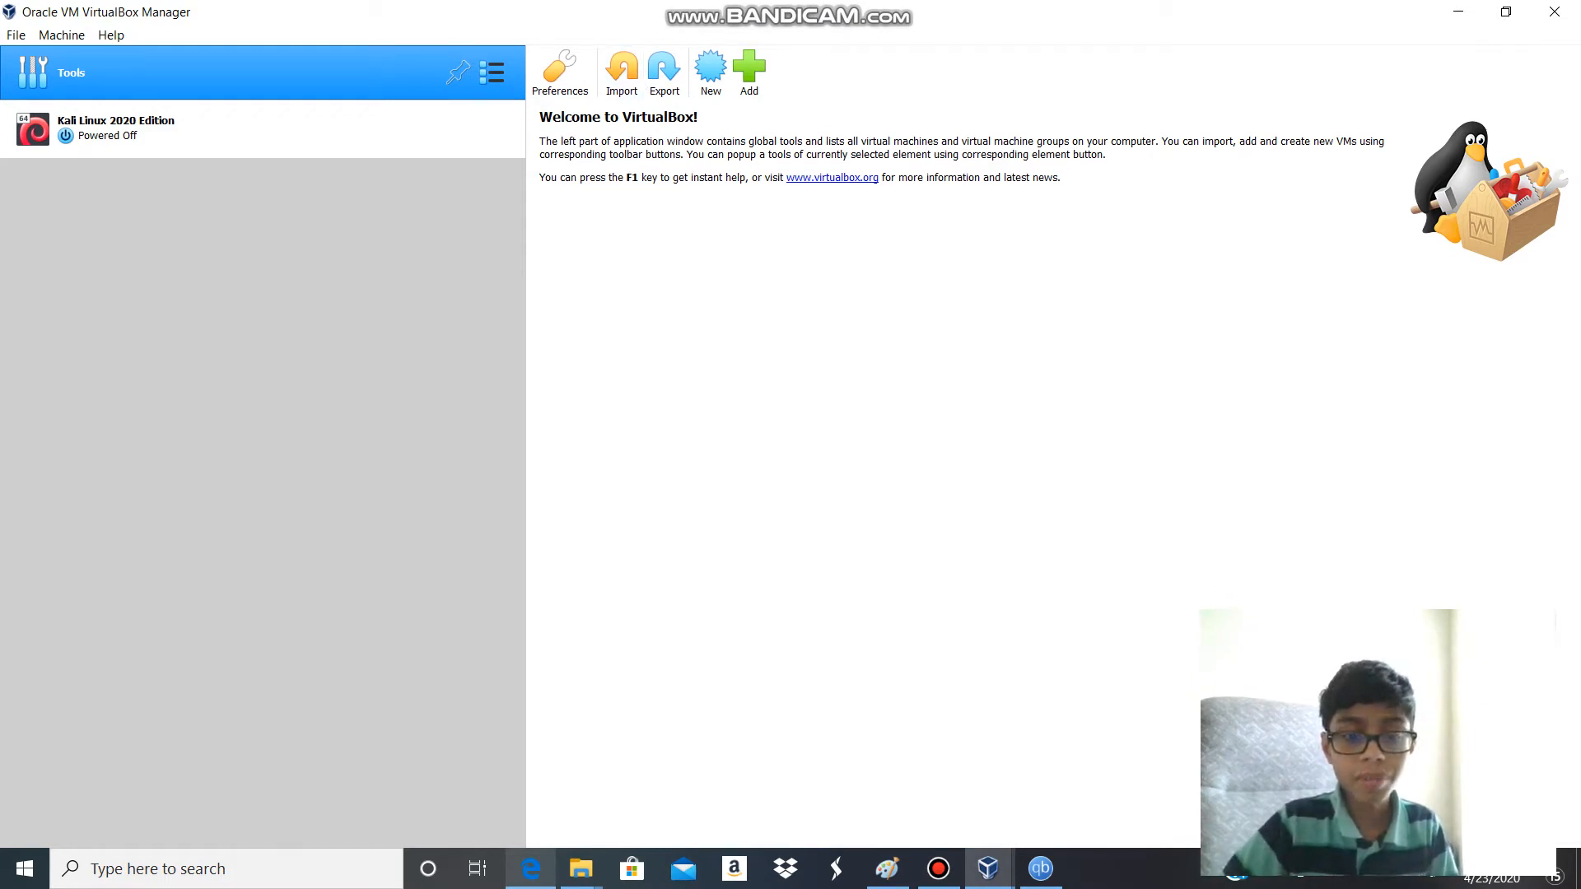
Step: Switch back to the browser, open kali.org in a new tab and go to its Downloads page
click(531, 869)
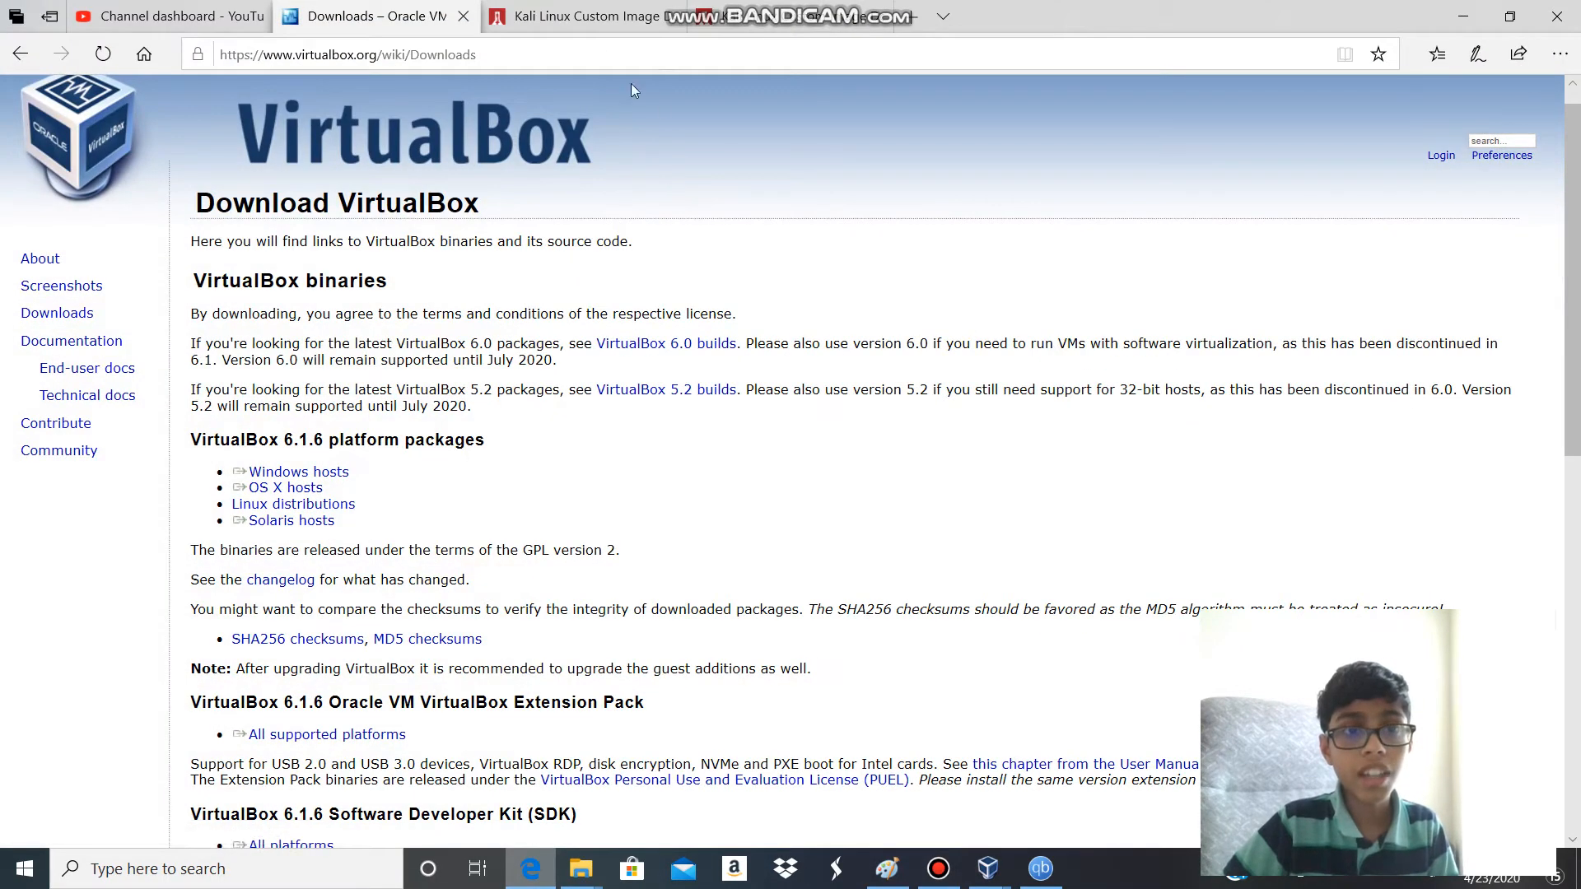
click(921, 26)
text(kali.org/)
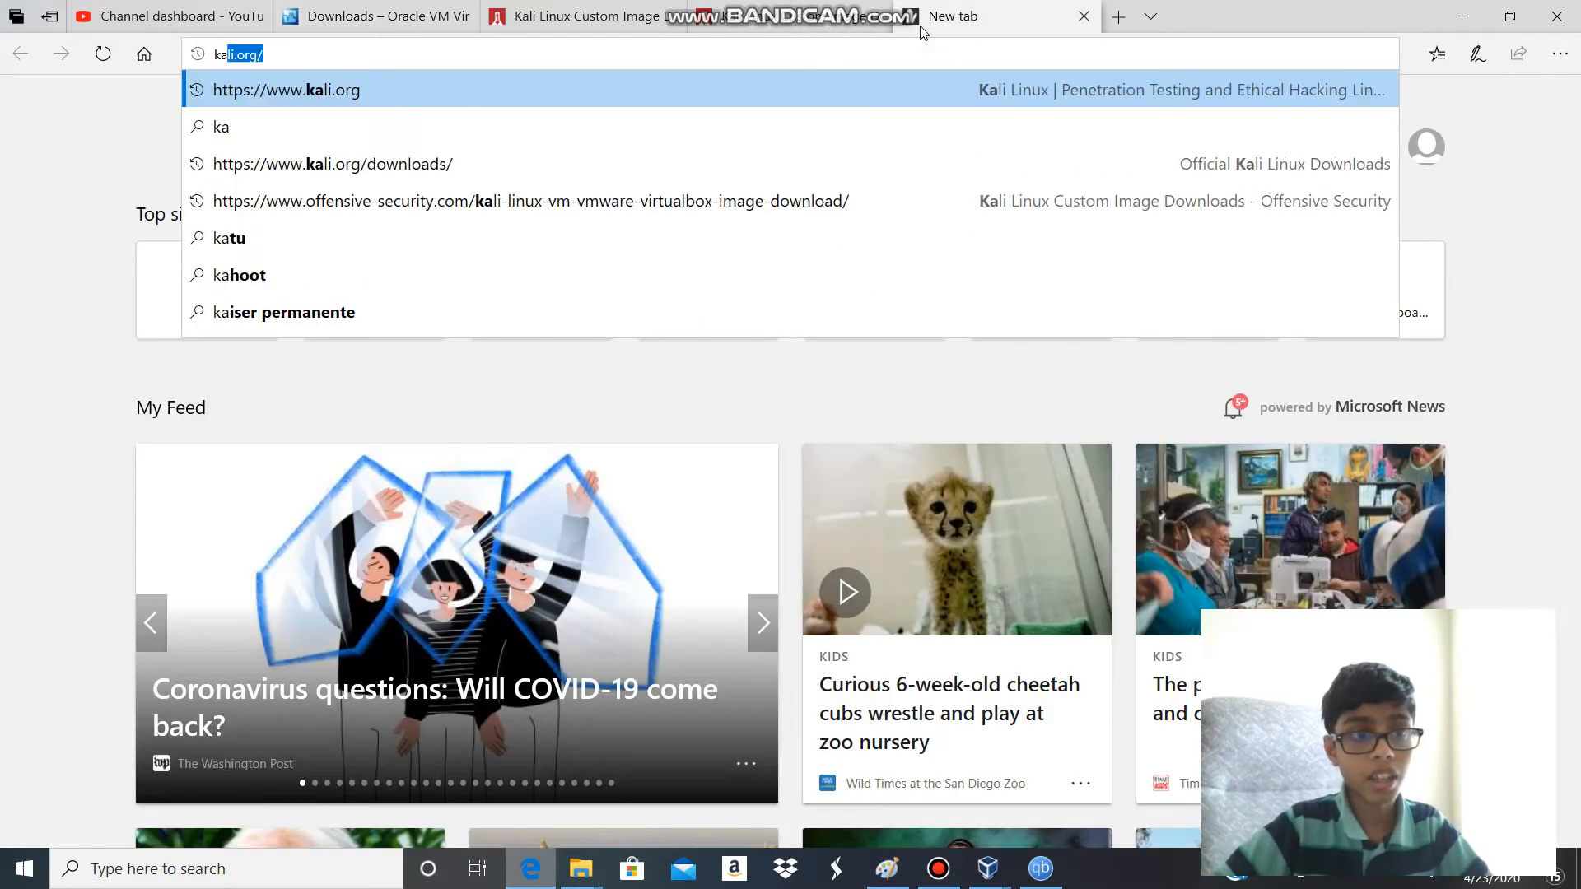
key(Return)
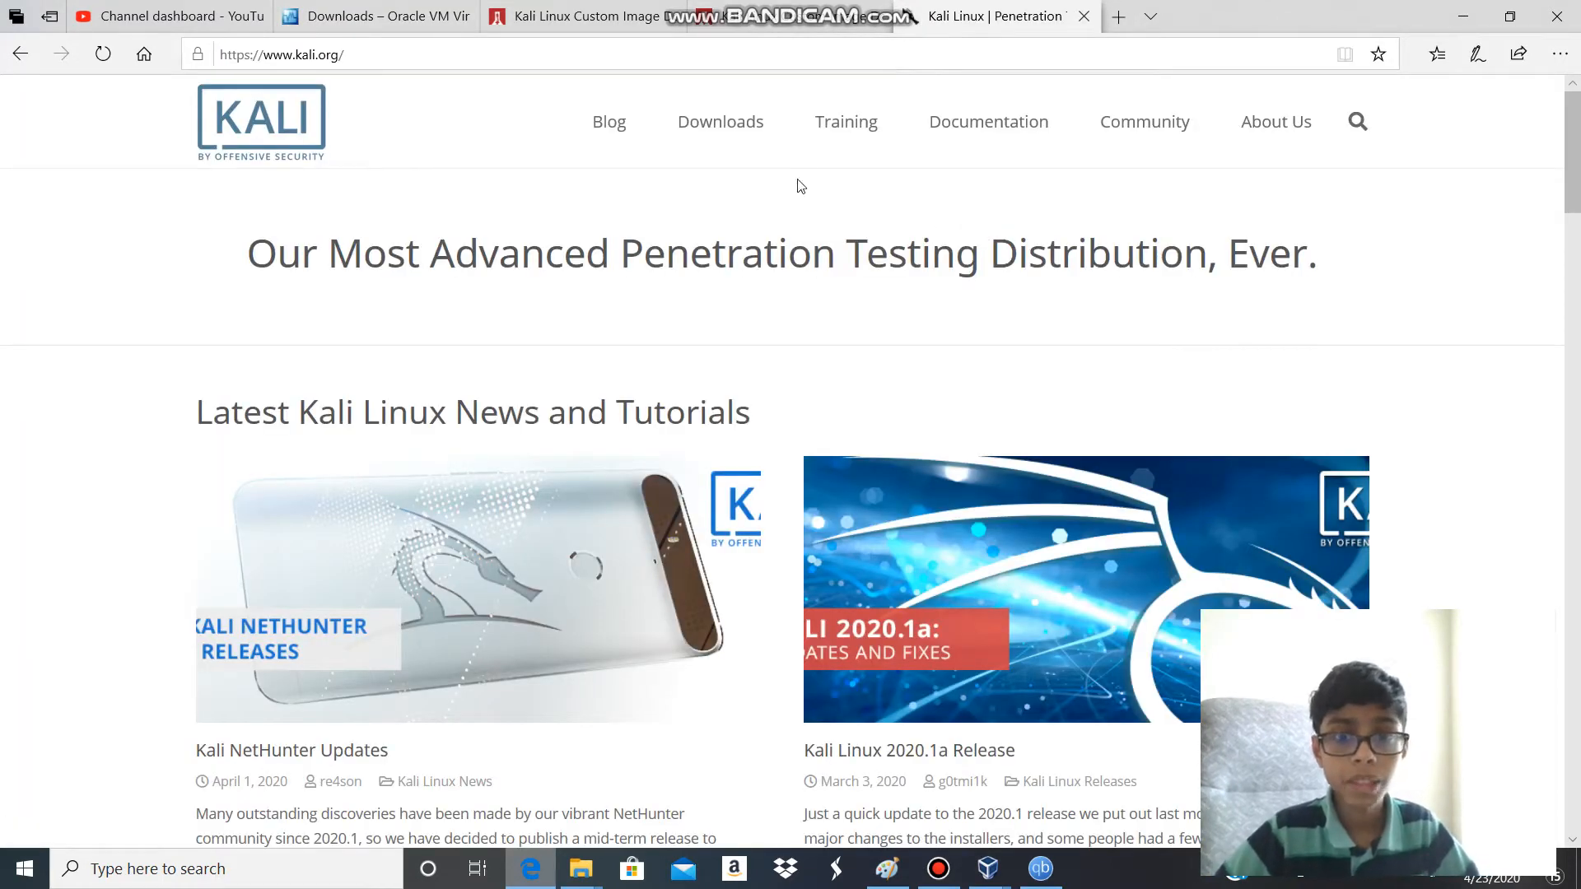
click(756, 125)
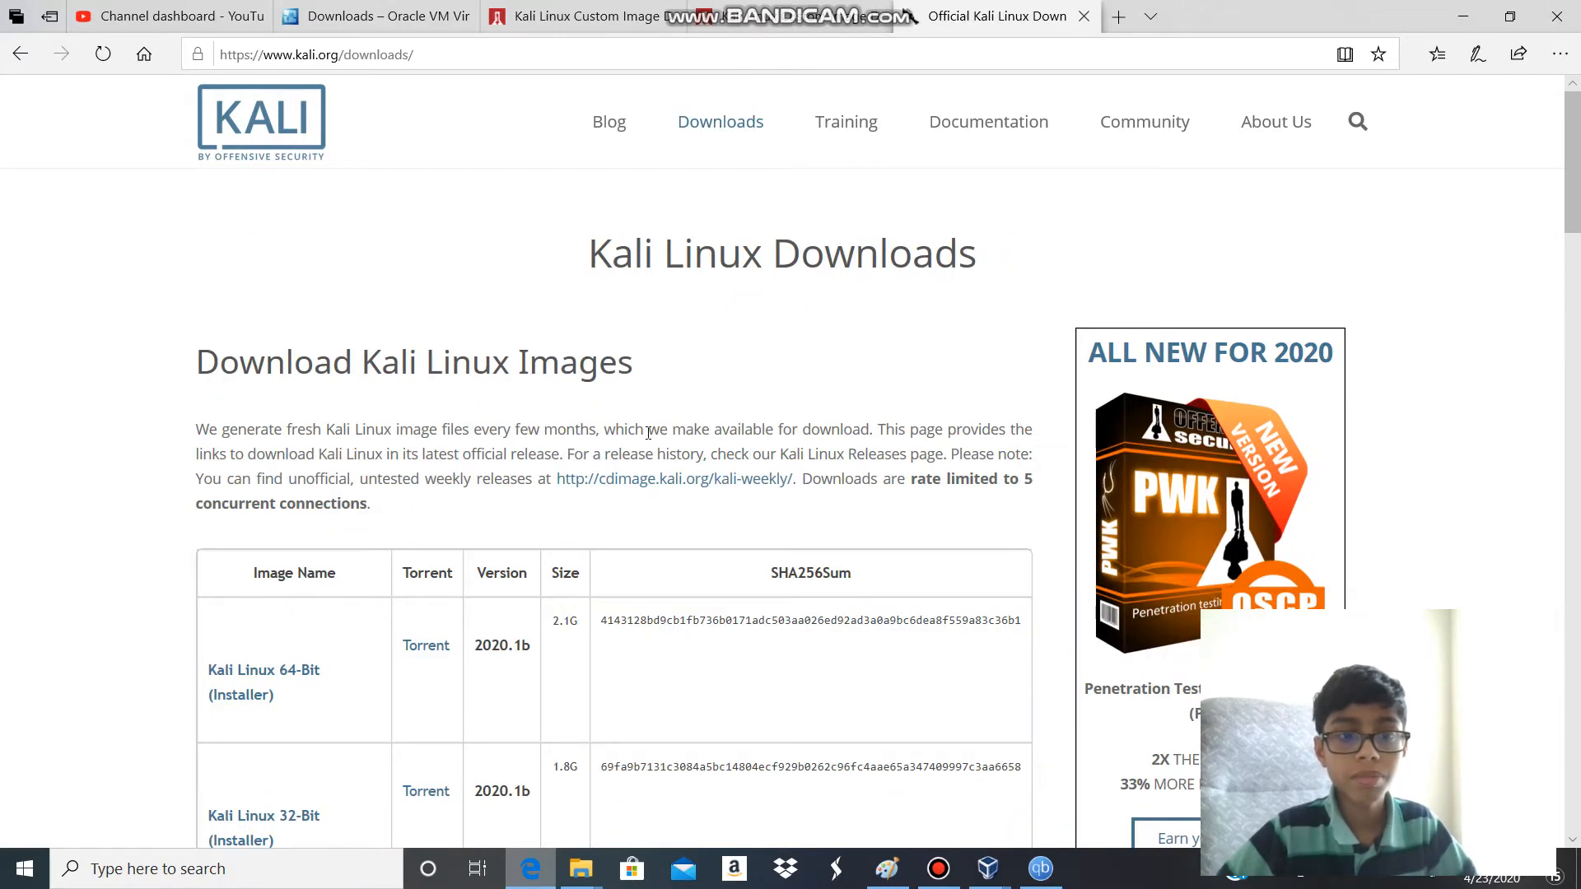
Step: Find Kali Linux 64-bit VirtualBox in the image list and open its Offensive Security VM Download Page
scroll(649, 438, down, 15)
scroll(649, 438, up, 3)
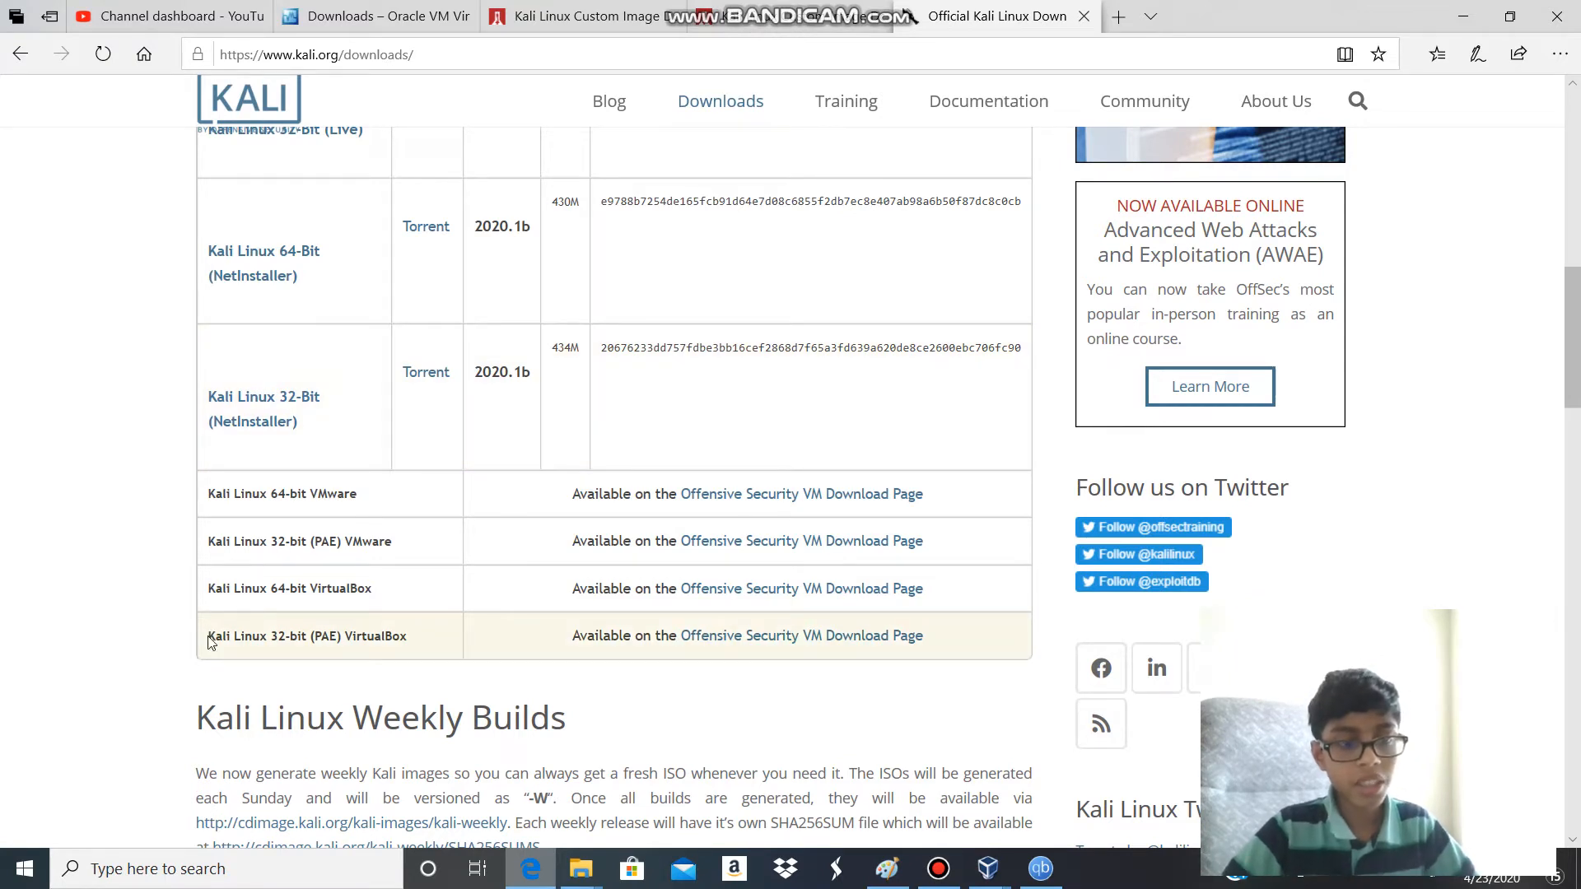
drag(208, 642, 417, 646)
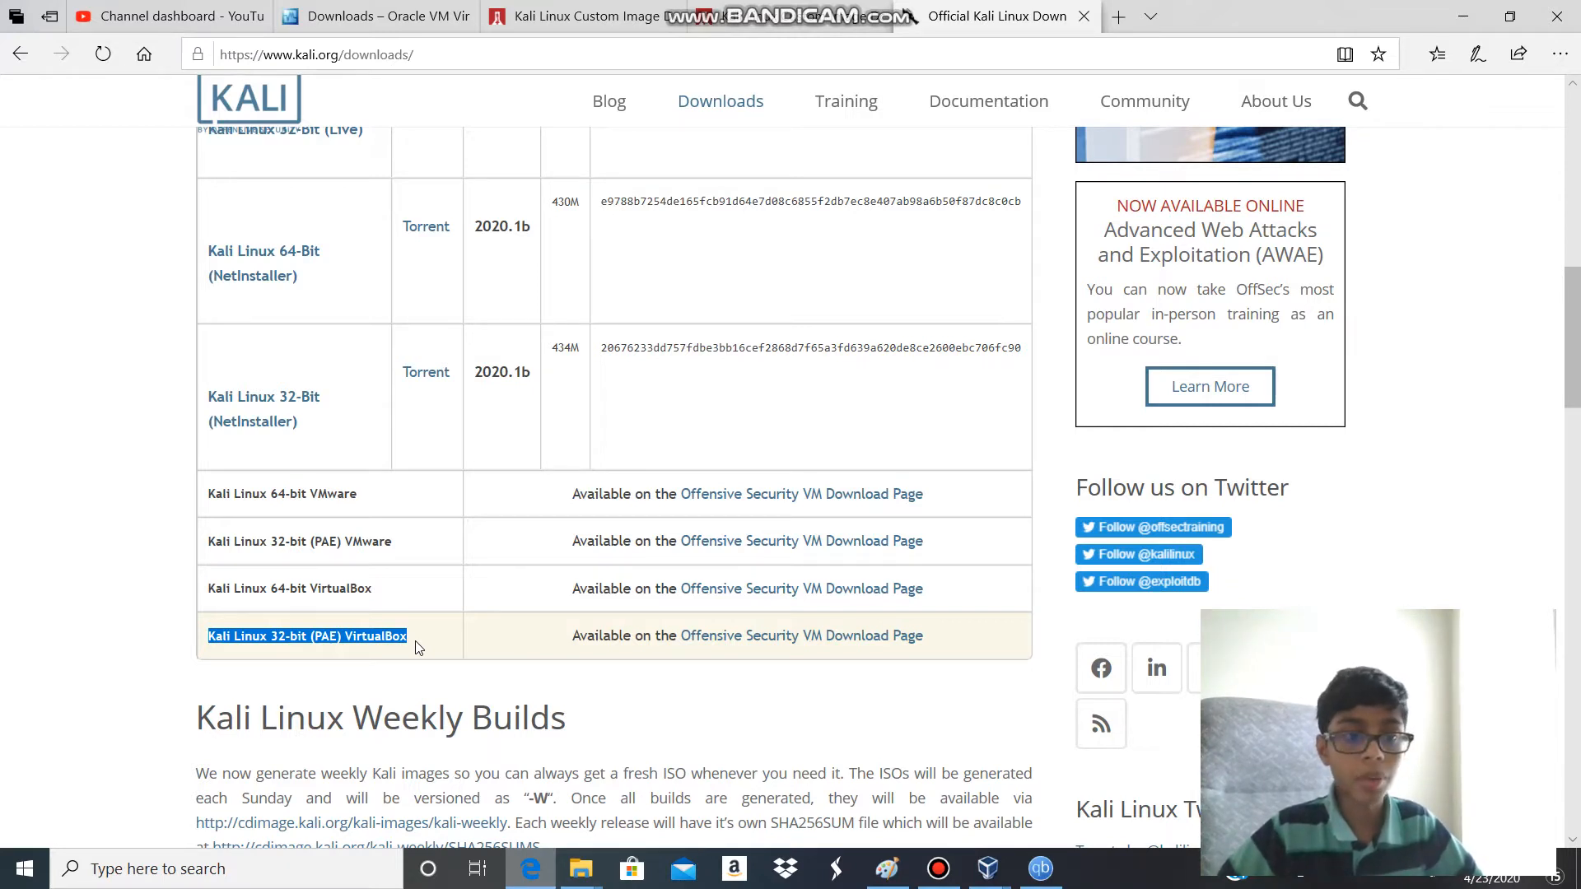
drag(206, 588, 372, 590)
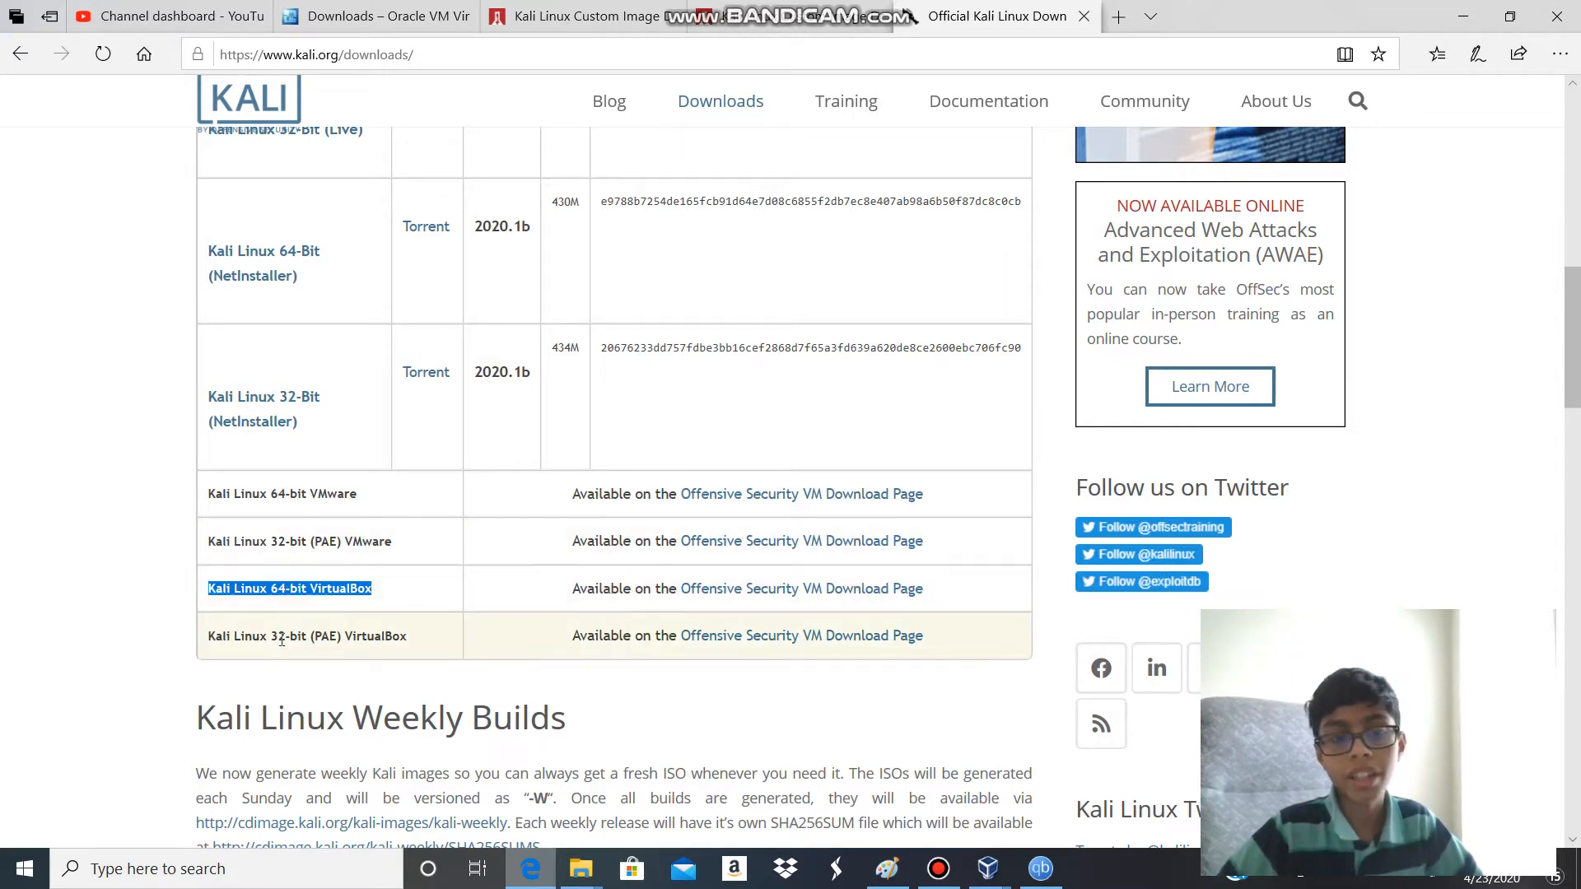
click(745, 590)
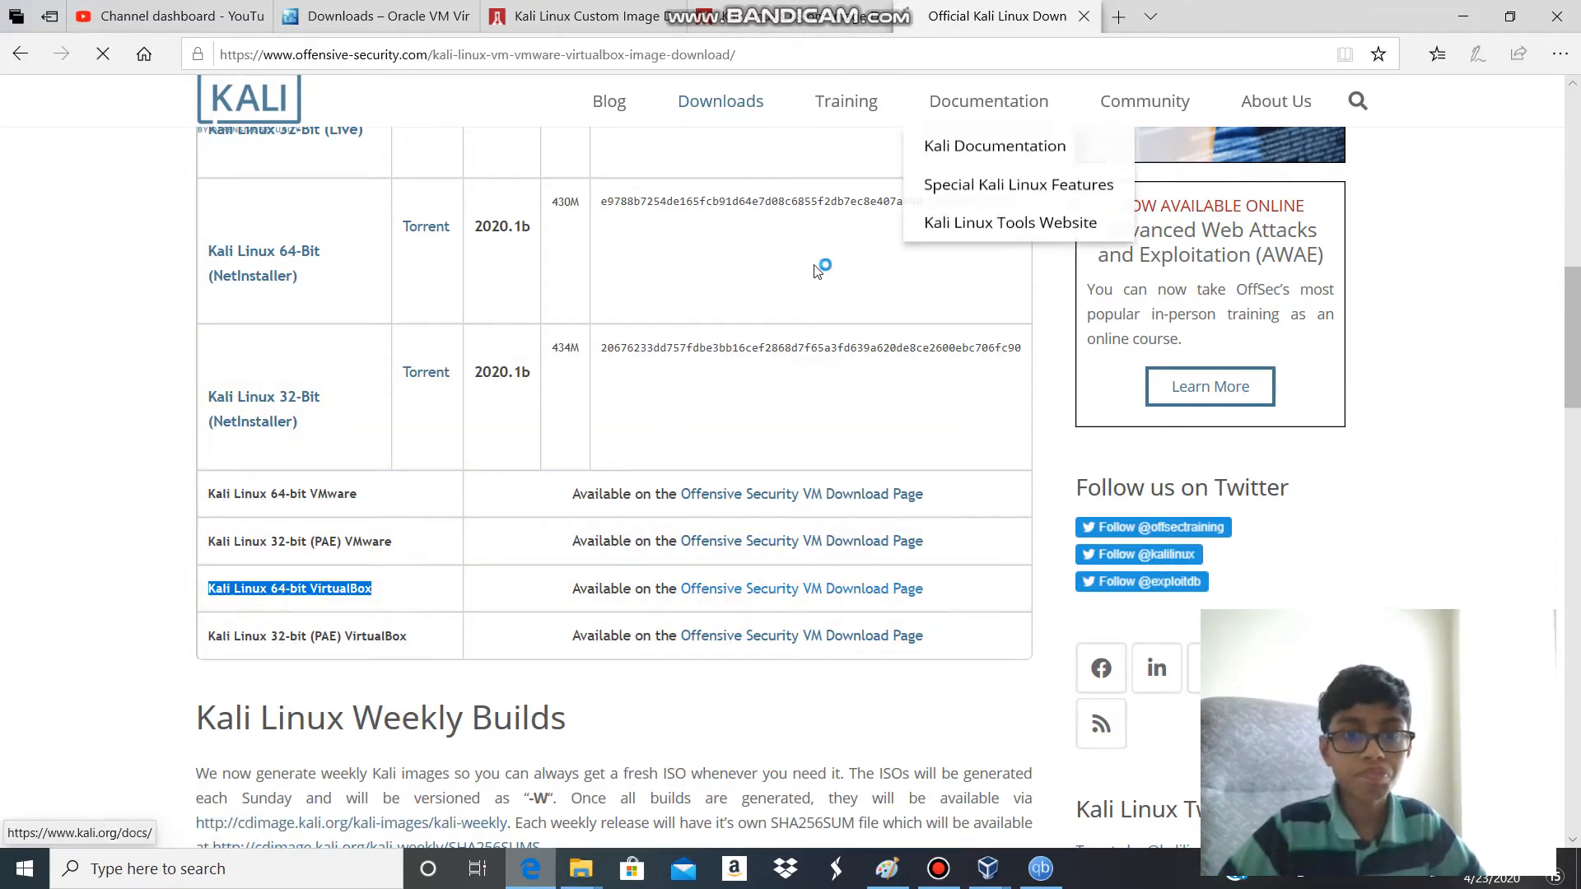
Step: Expand the Kali Linux VirtualBox Images section to show its 32-bit and 64-bit downloads
scroll(980, 375, down, 7)
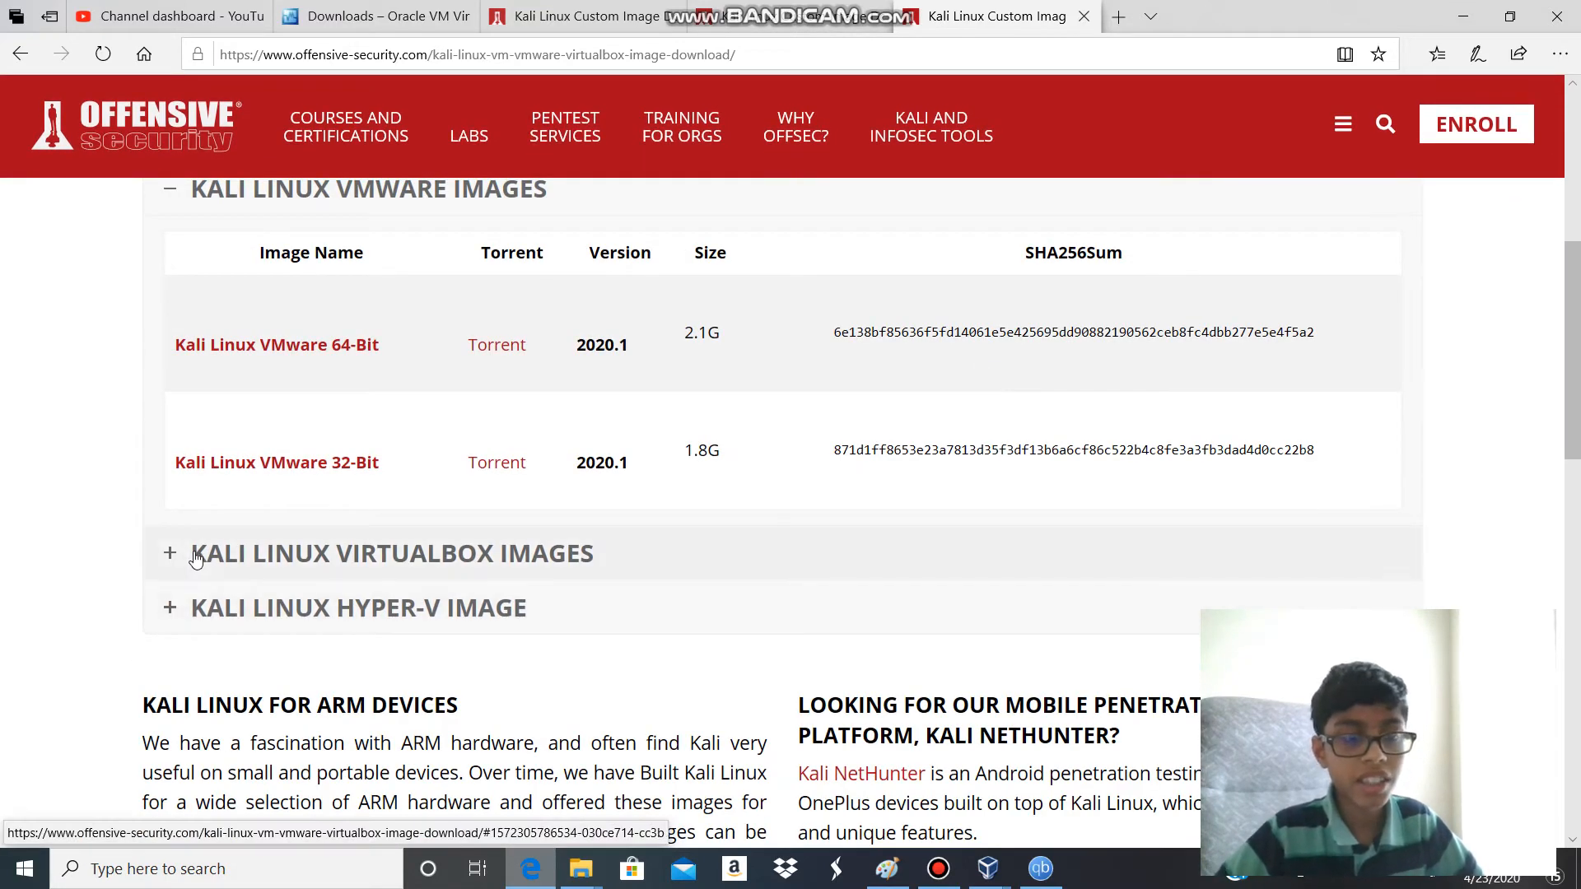
right_click(568, 540)
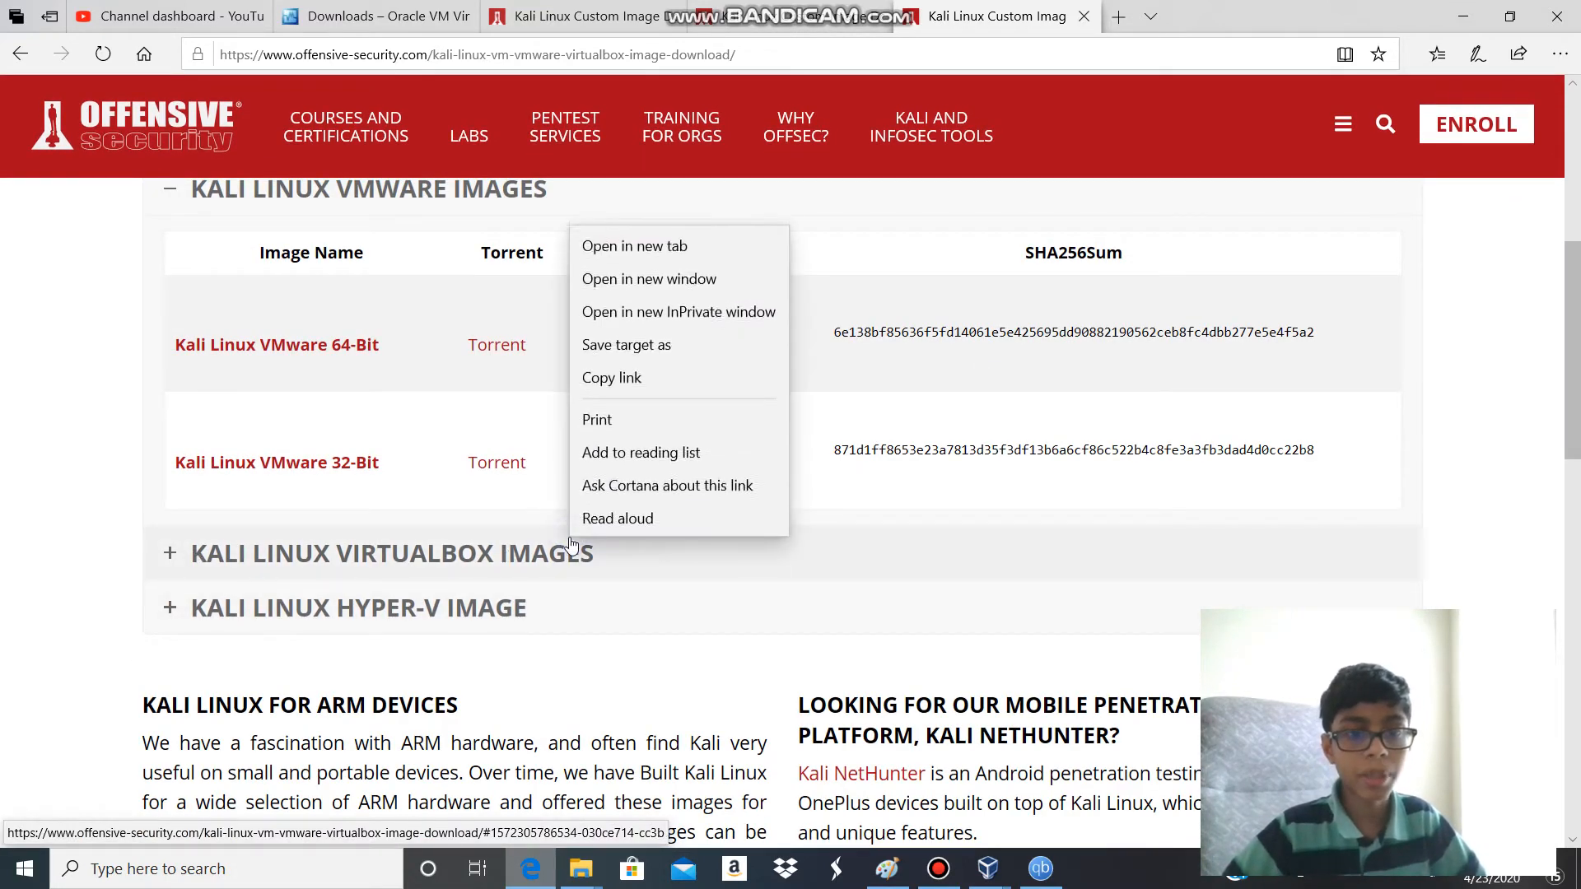
click(498, 560)
click(547, 554)
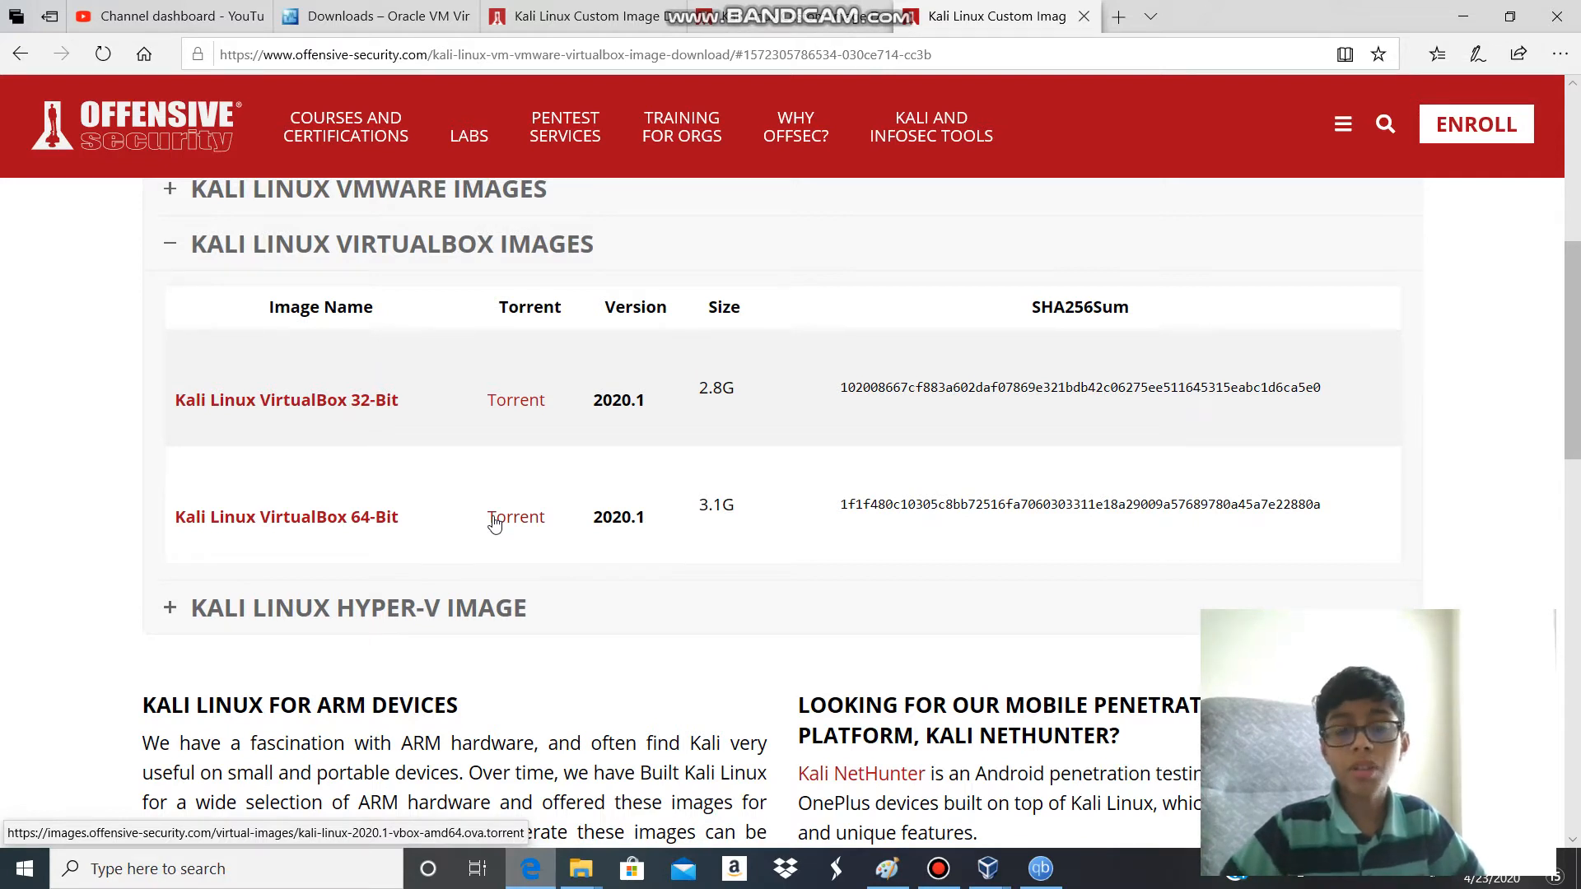
Step: Minimize the browser and VirtualBox, check the Kali Linux torrent's download status in qBittorrent, and return to the desktop
click(1463, 25)
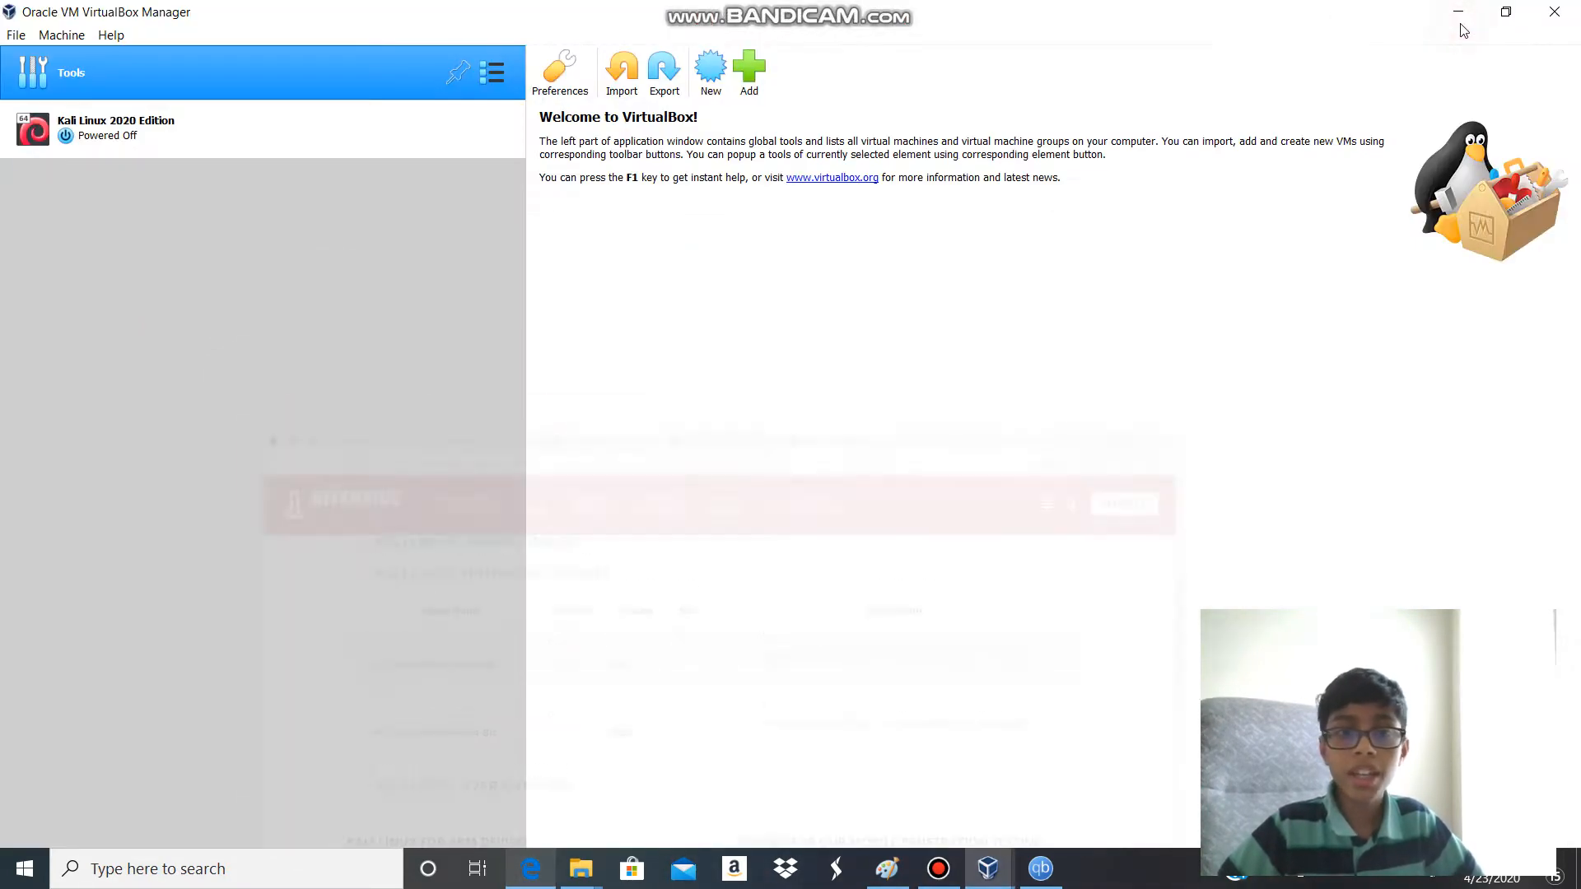
right_click(1462, 10)
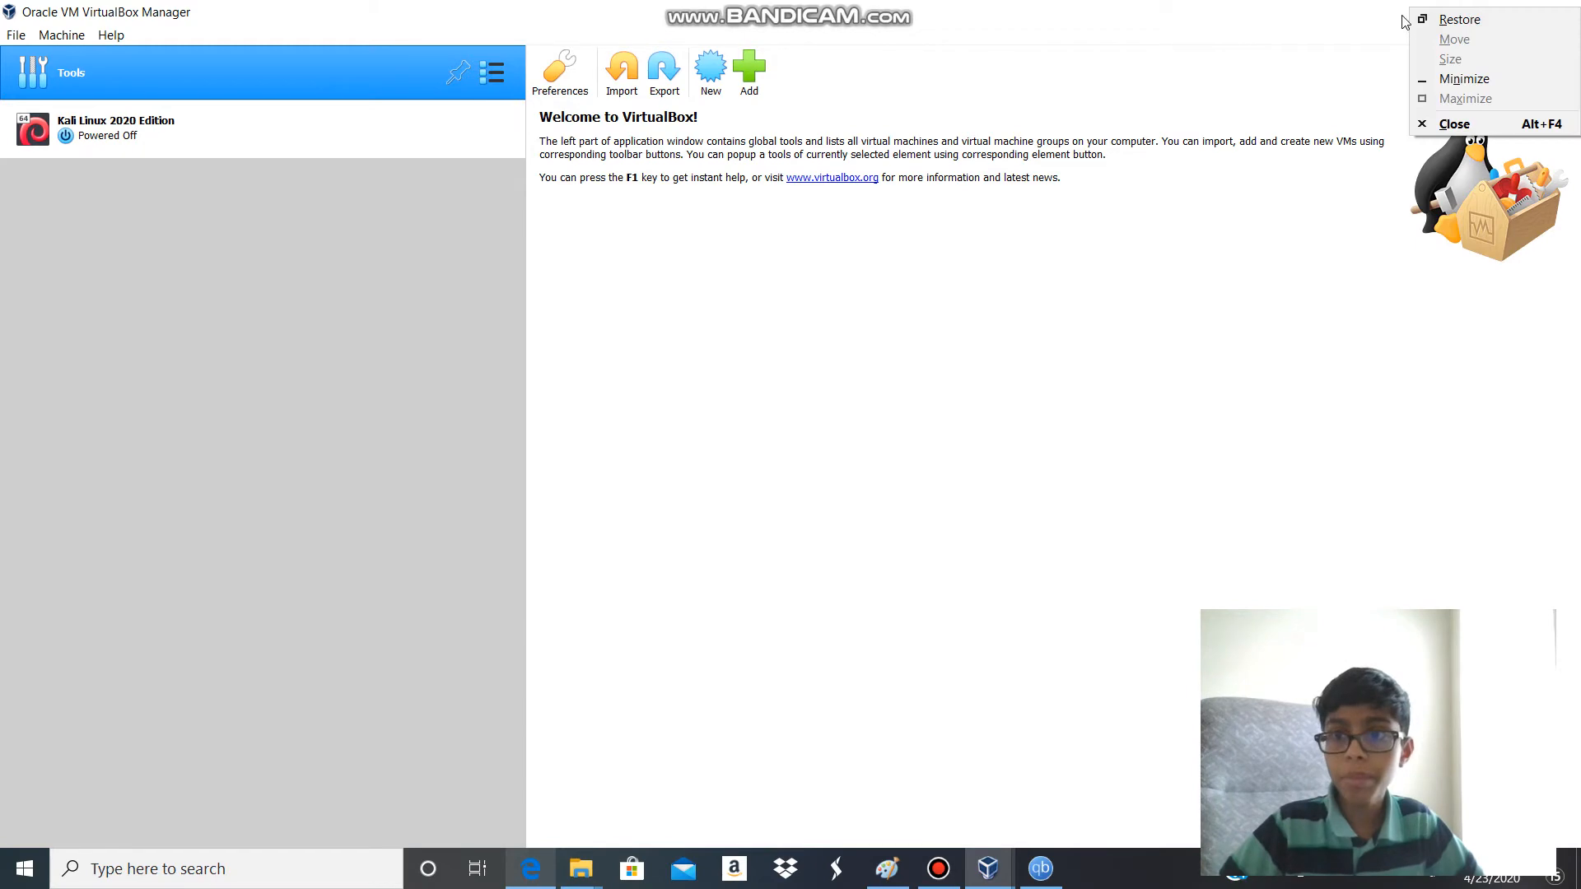
click(1405, 22)
click(1462, 12)
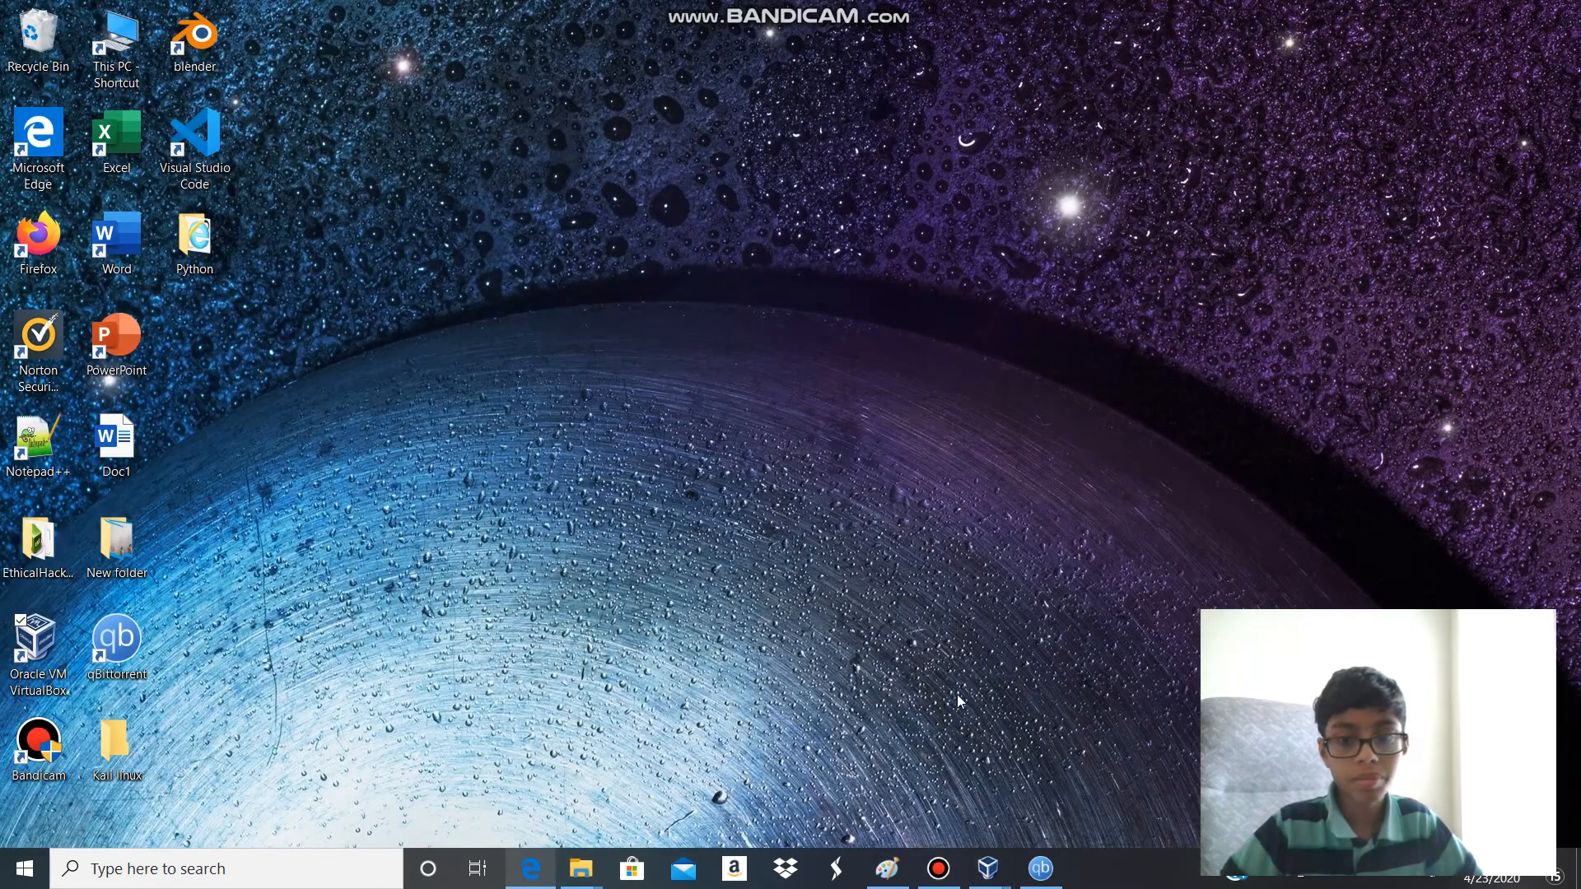
click(1042, 871)
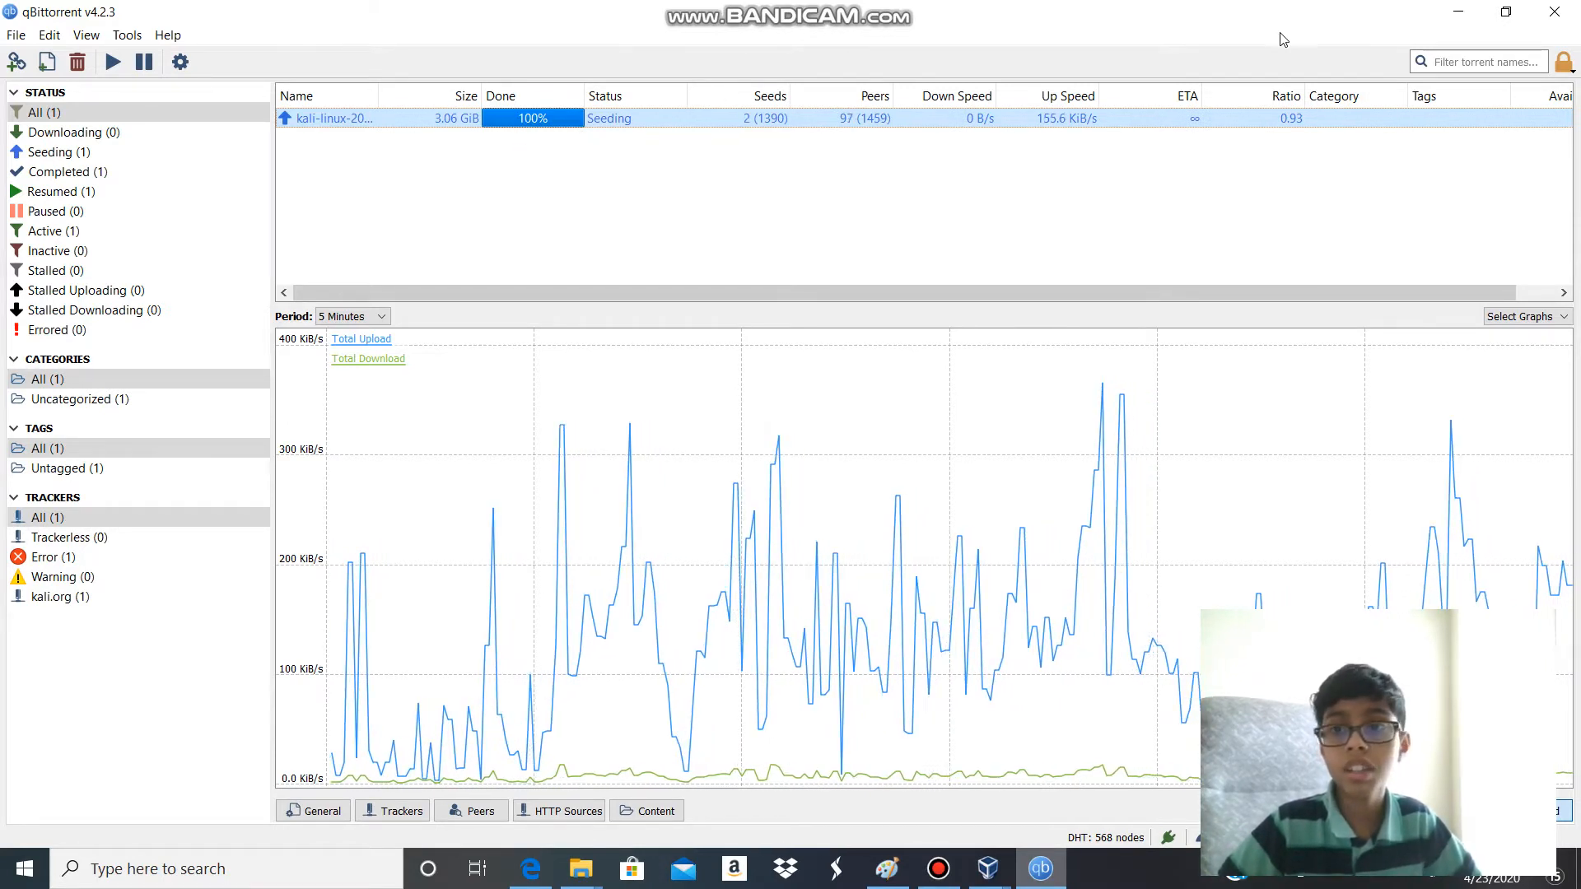
click(1464, 18)
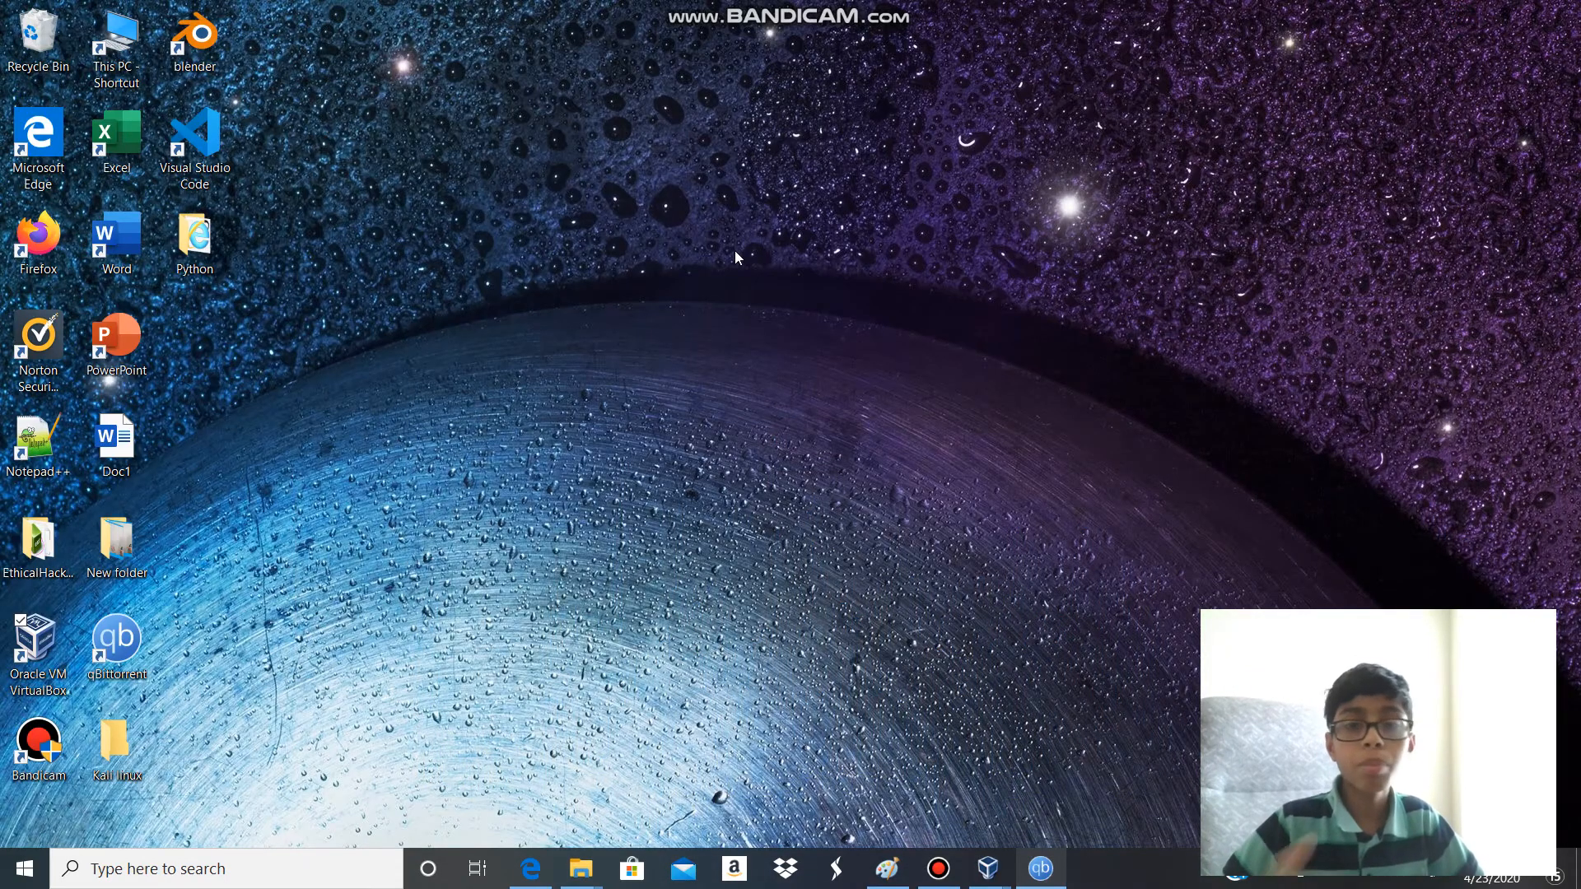
Step: Open VirtualBox and load the kali-linux-2020.1-vbox-amd64 file for import as a virtual appliance, continuing to the appliance settings
double_click(35, 651)
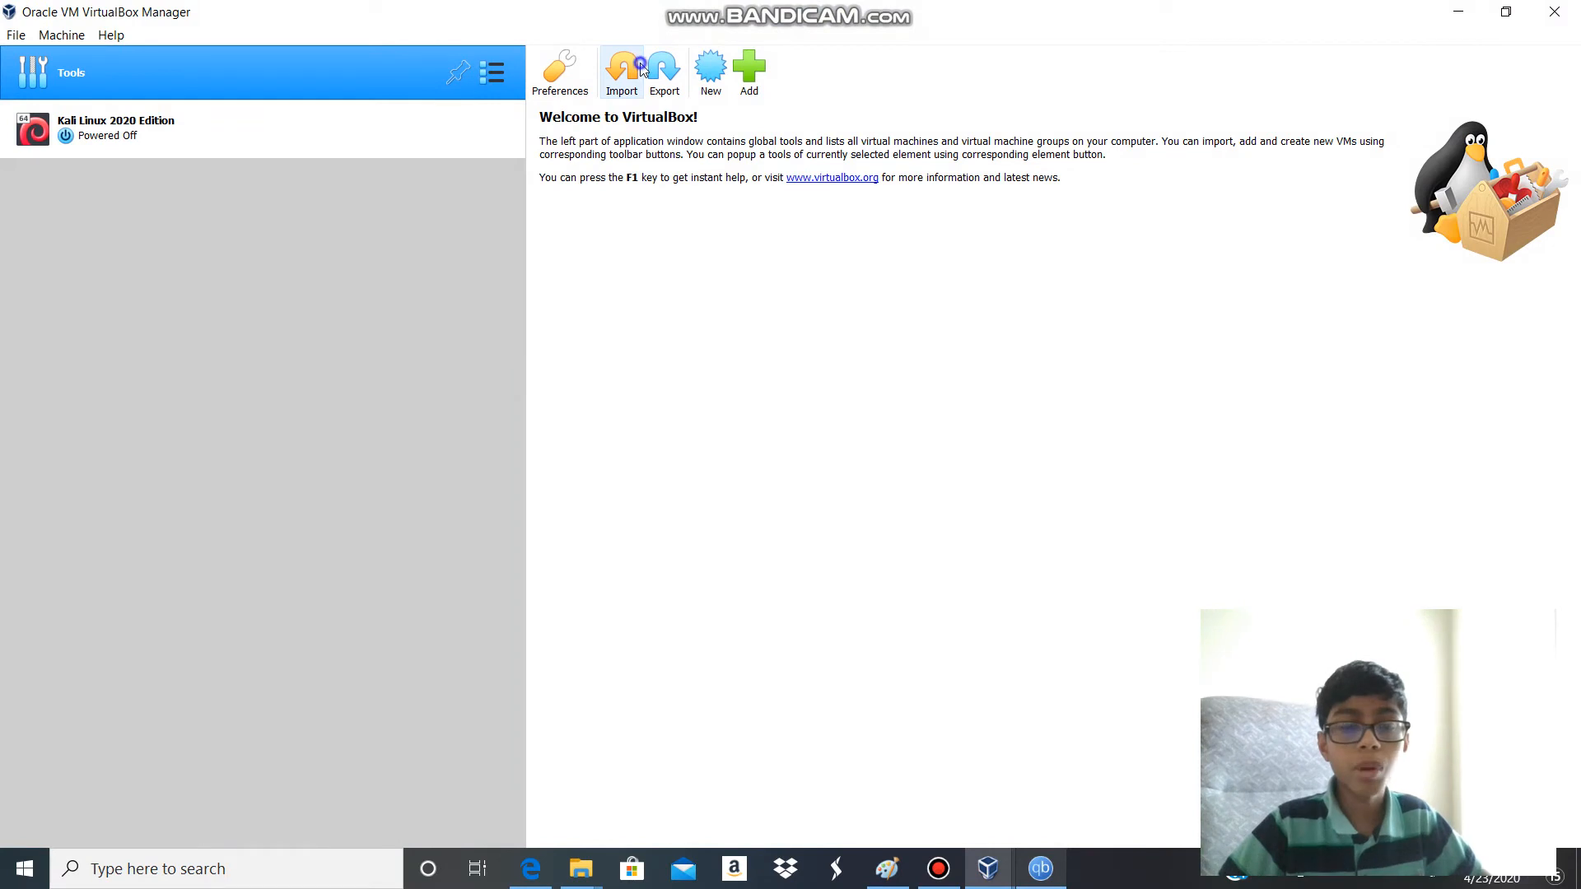
right_click(641, 66)
click(621, 70)
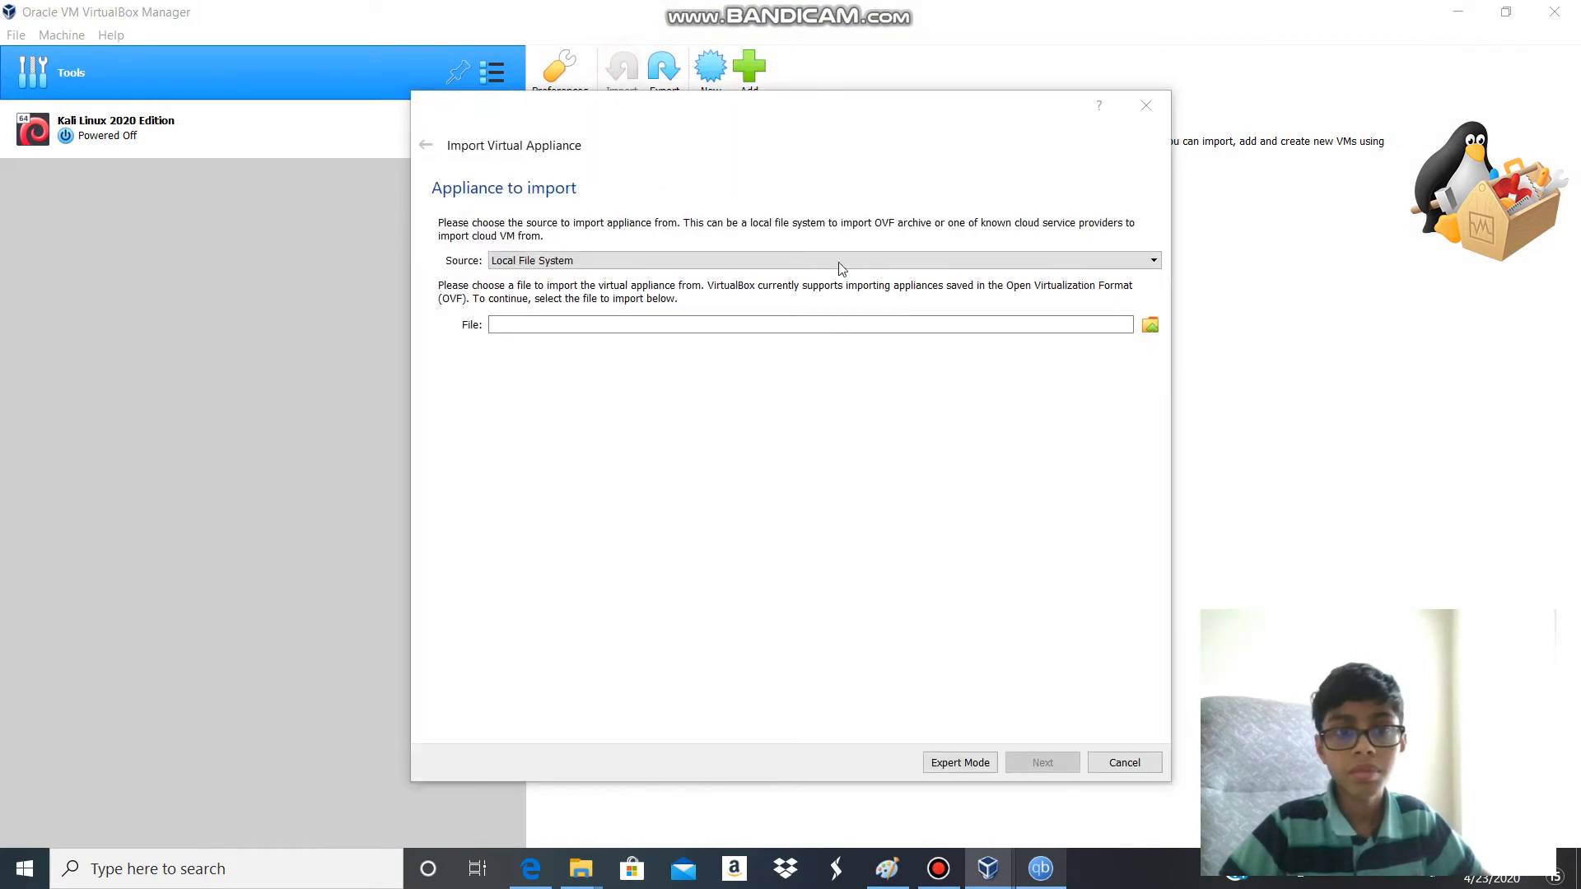
click(1151, 328)
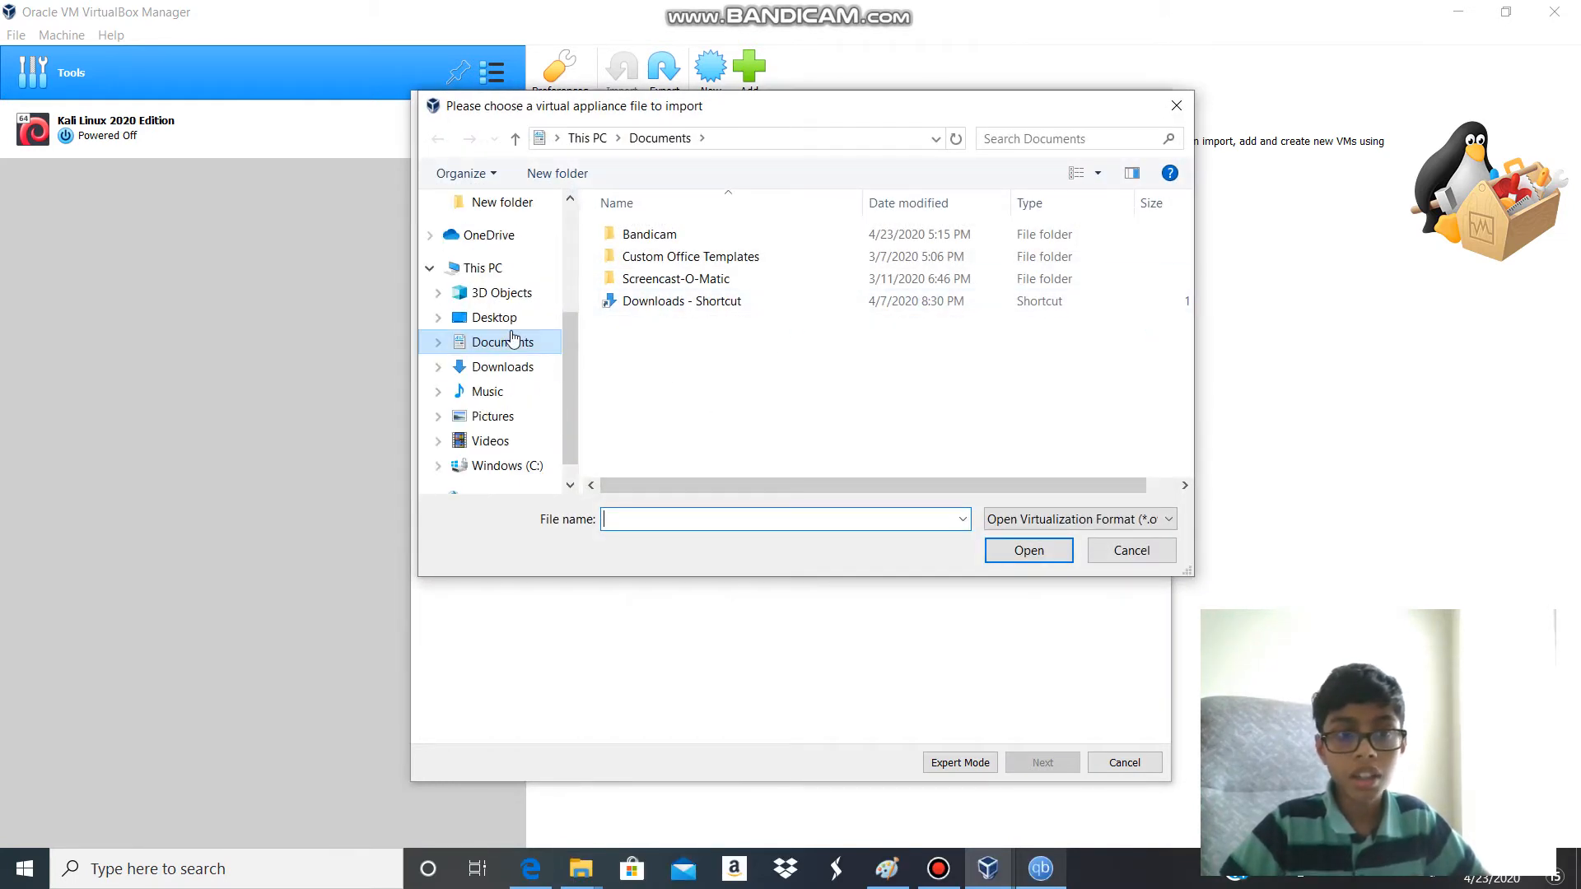
scroll(511, 337, up, 1)
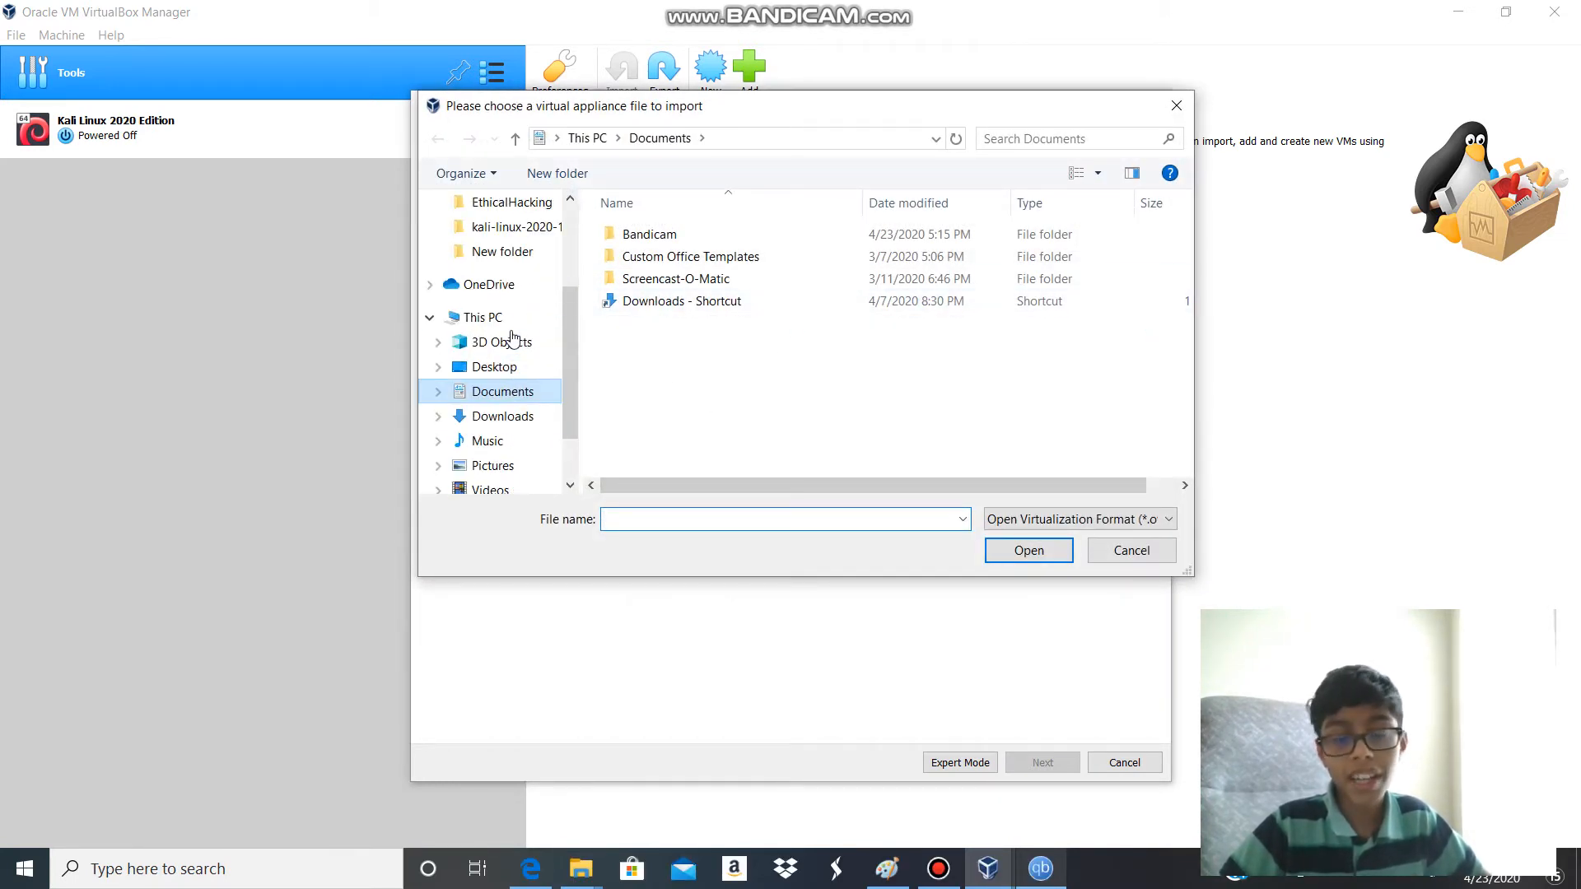
click(523, 231)
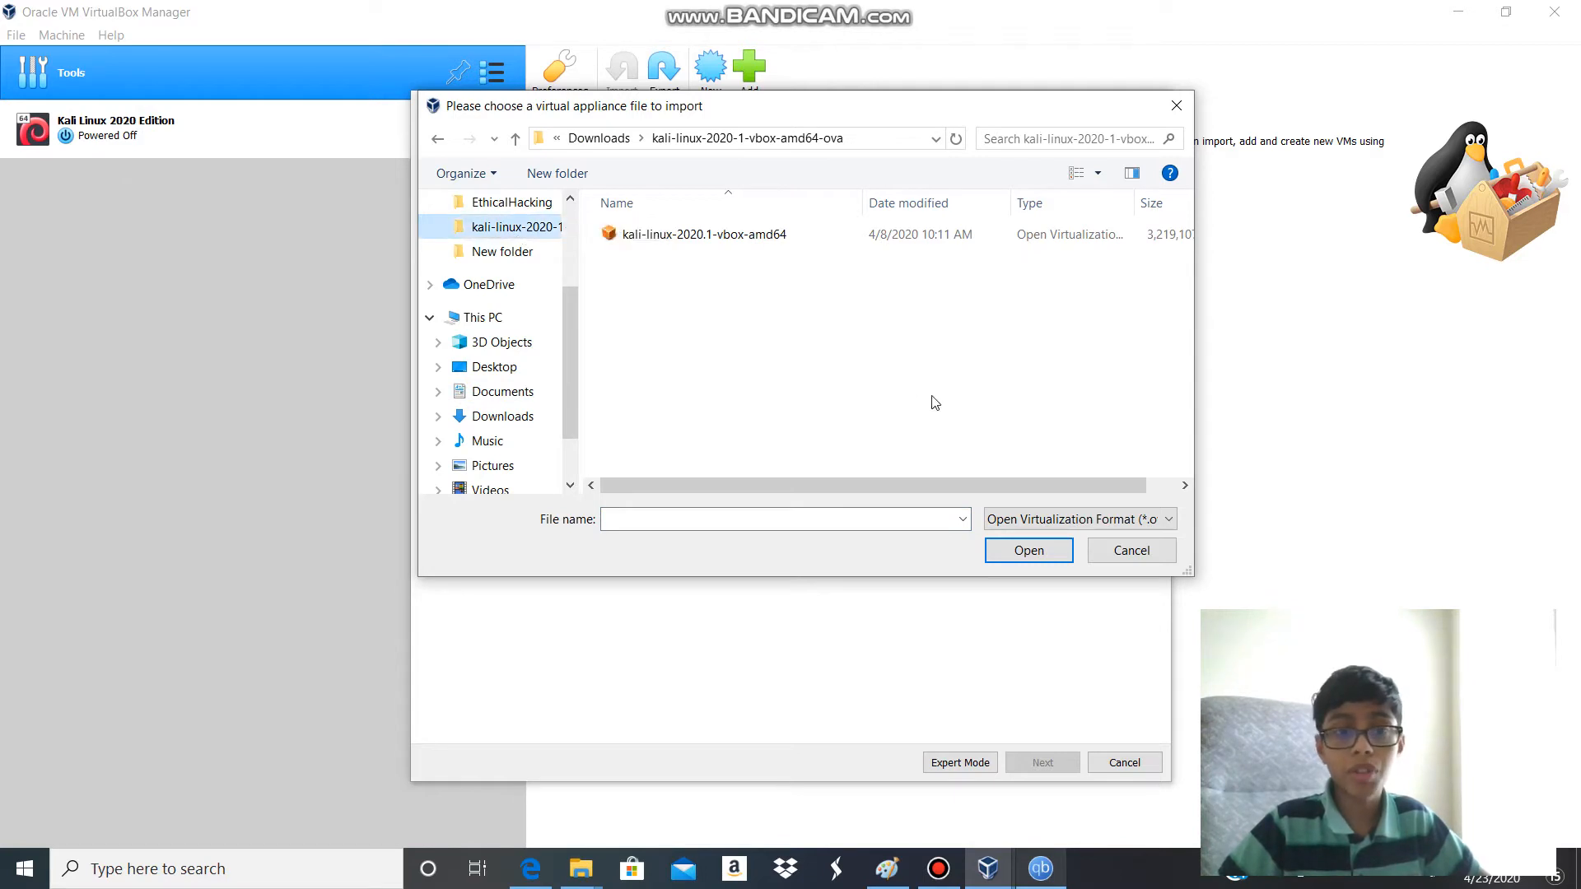
click(928, 236)
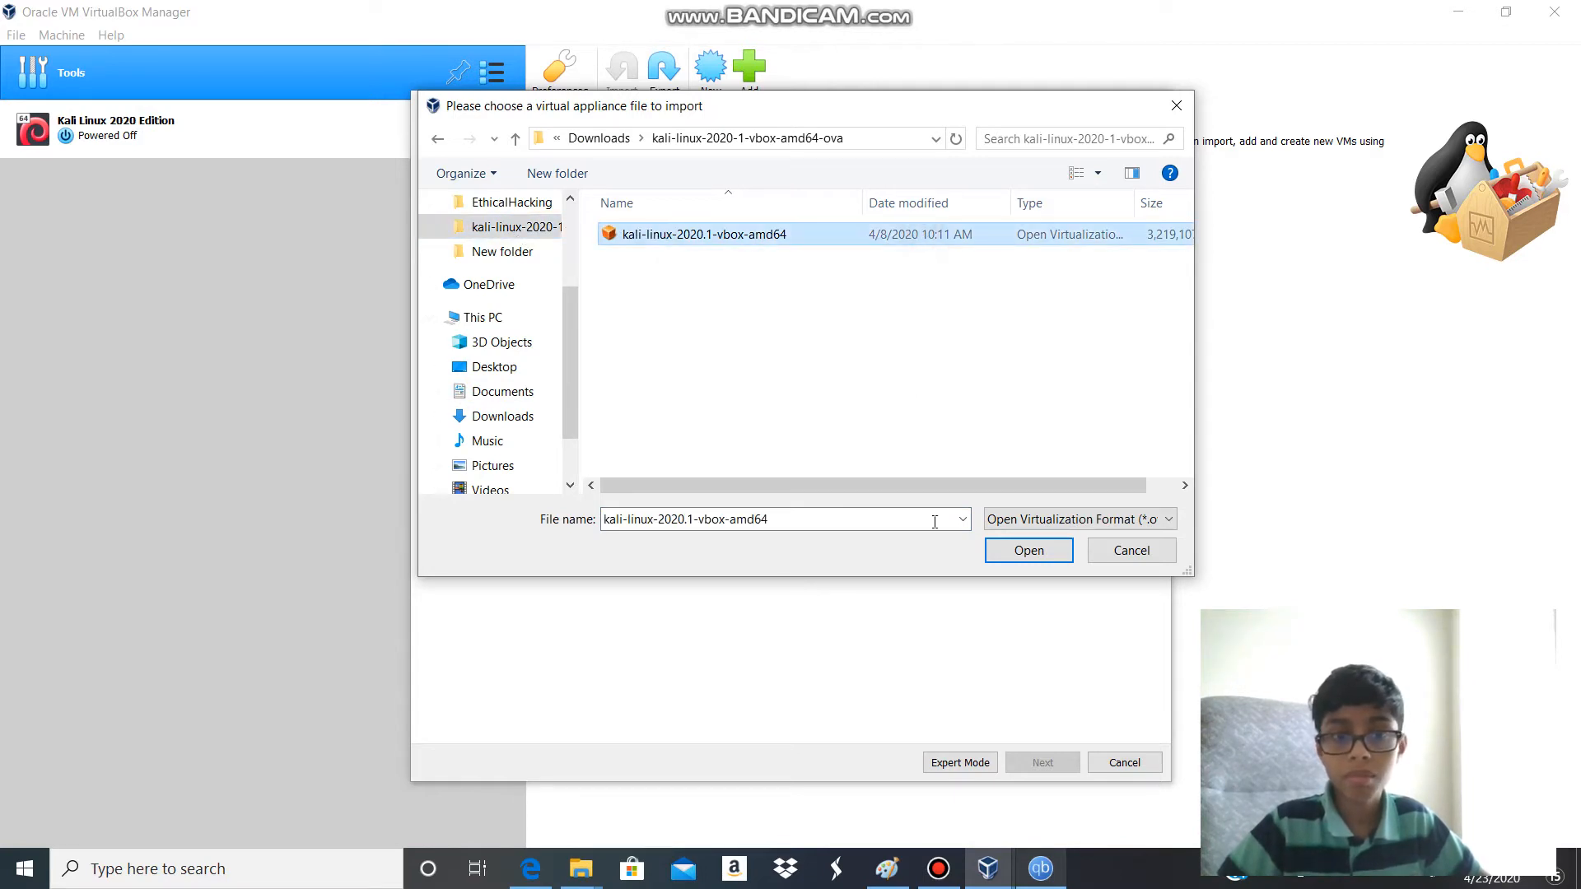
click(1007, 553)
click(1063, 758)
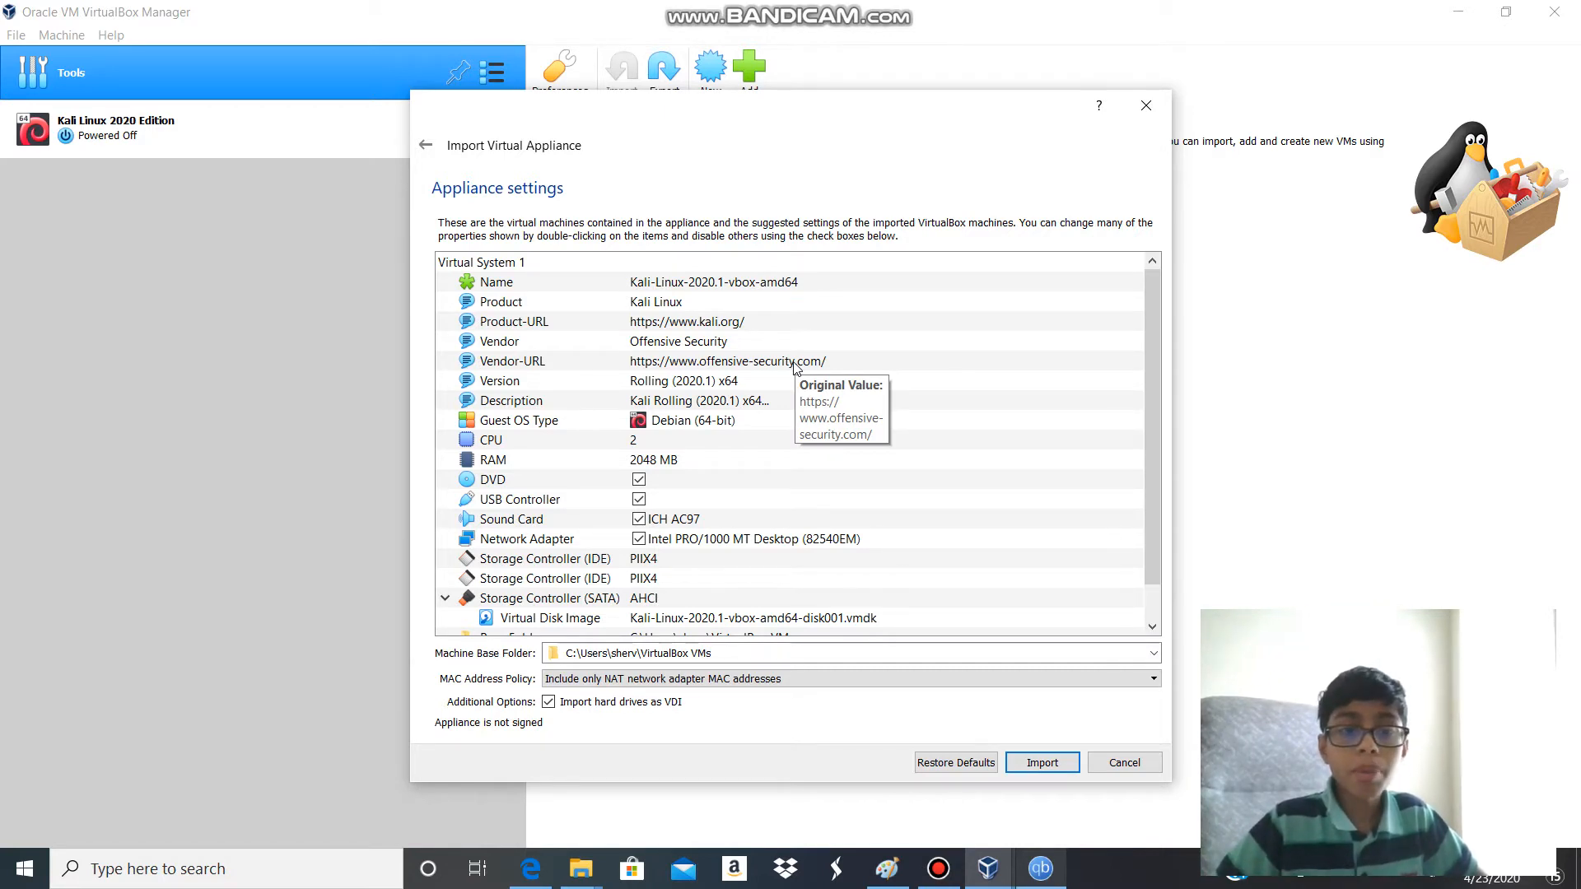
Step: Try the name "Kali mackine" for the appliance, clear it and cancel the import
double_click(783, 283)
key(BackSpace)
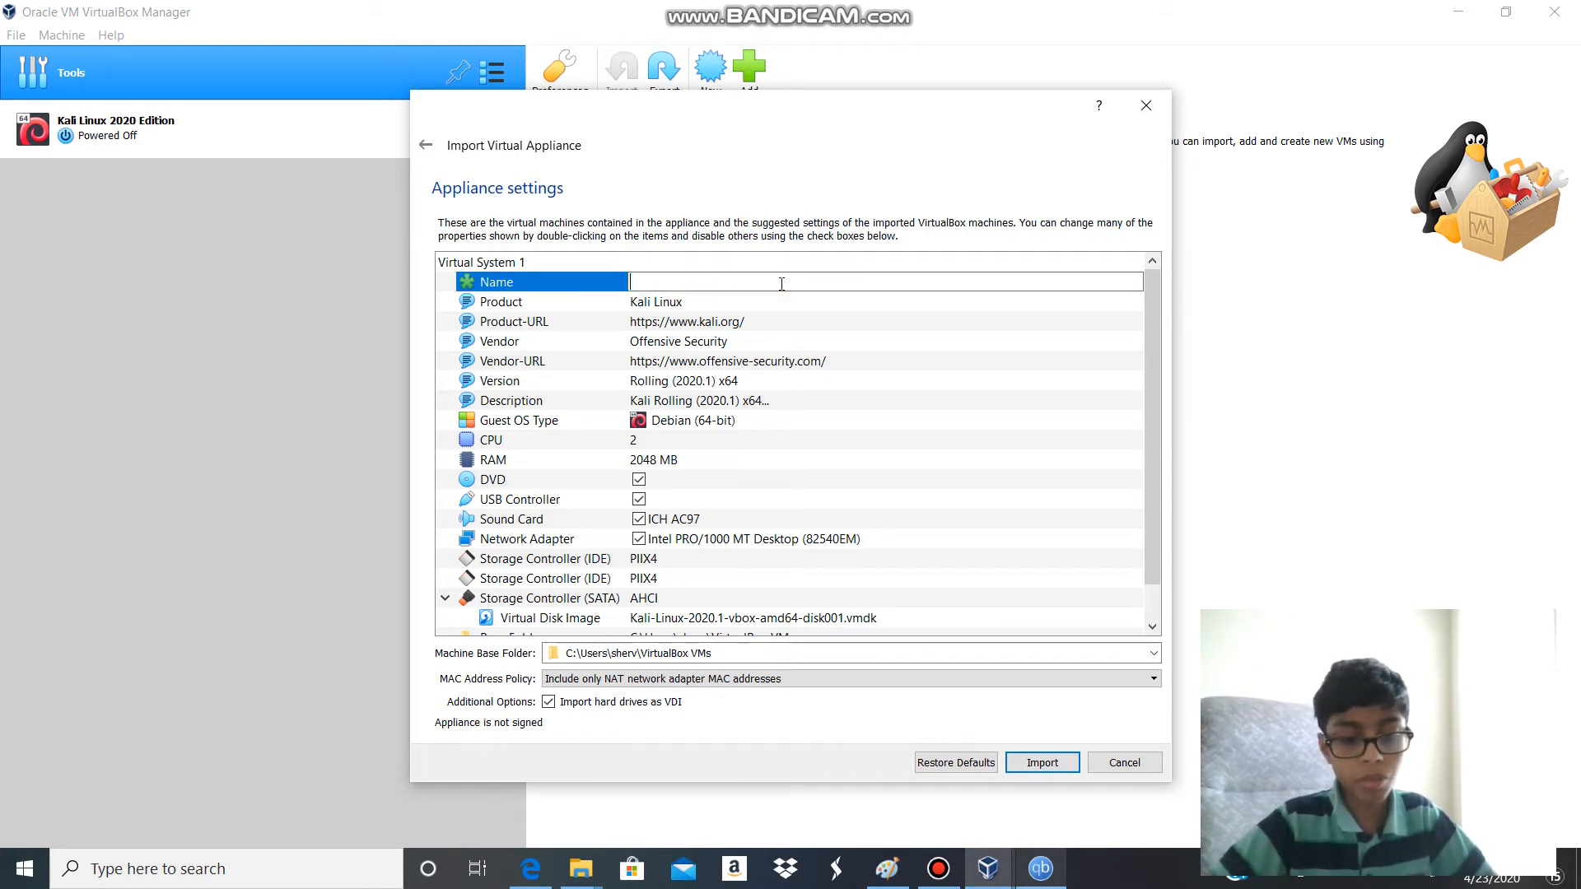
text(Kali mackine)
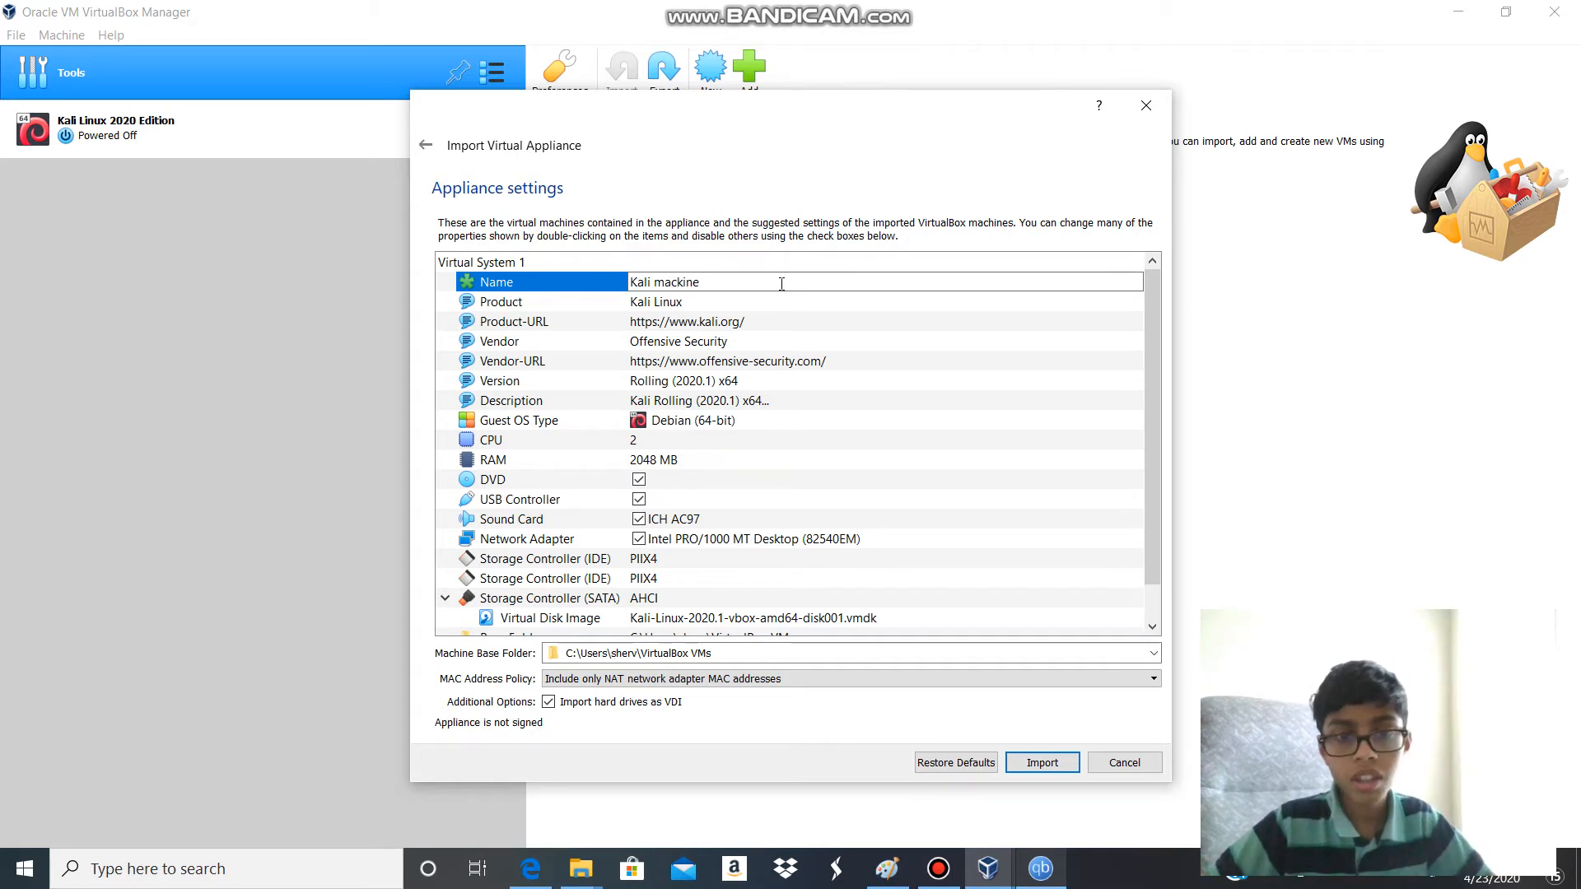
key(shift+Left)
key(shift+Left)
key(shift+Left)
key(shift+Left)
key(shift+Left)
key(shift+Left)
key(shift+Left)
key(shift+Left)
key(shift+Left)
key(shift+Left)
key(BackSpace)
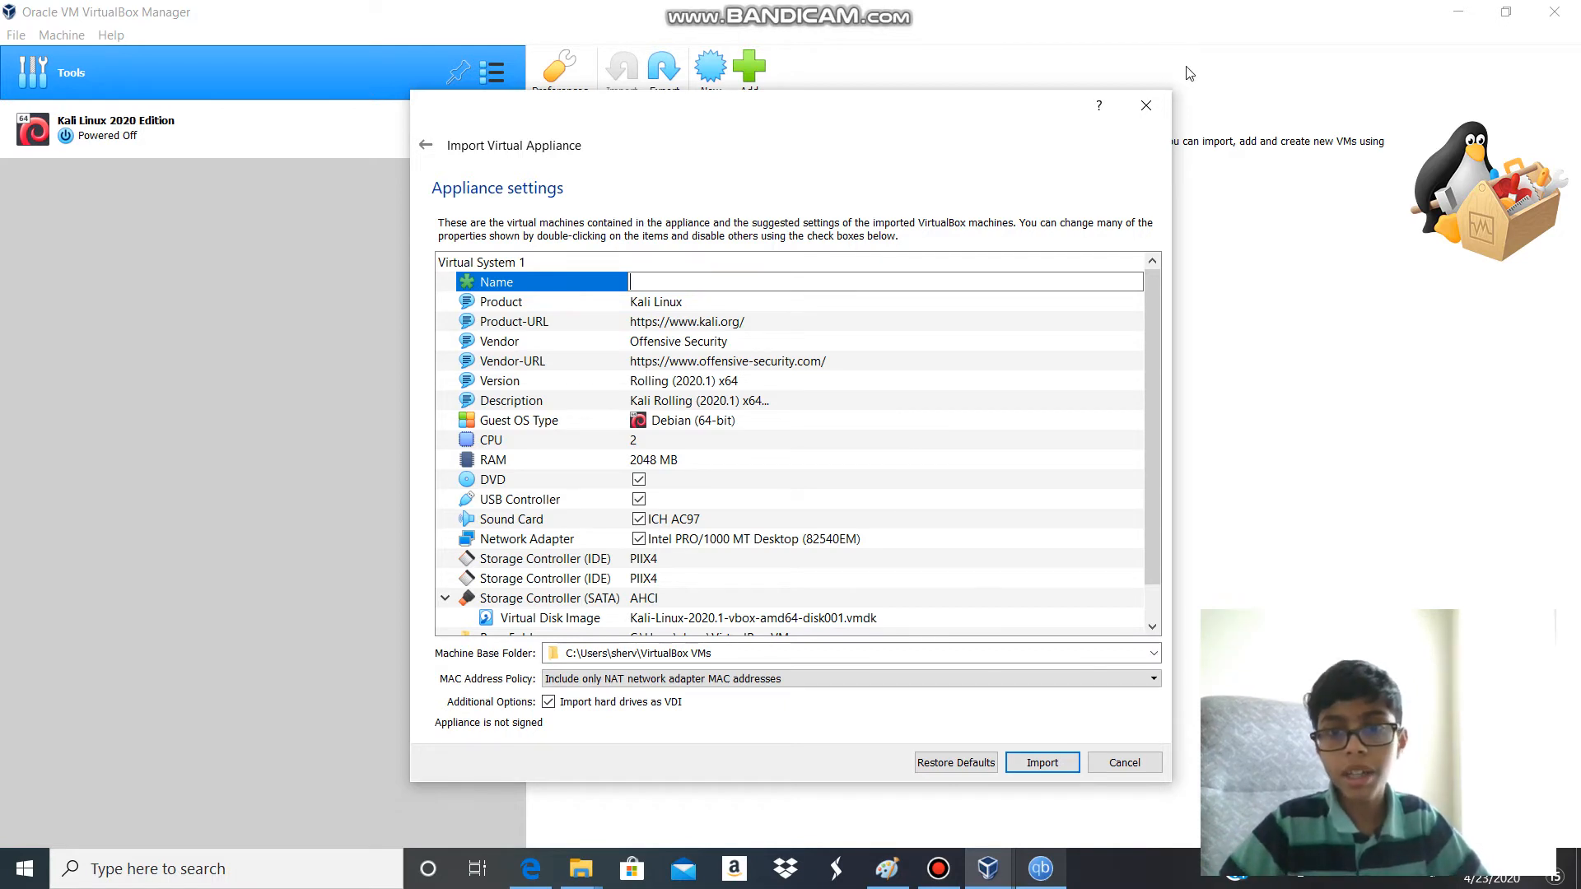
click(1164, 105)
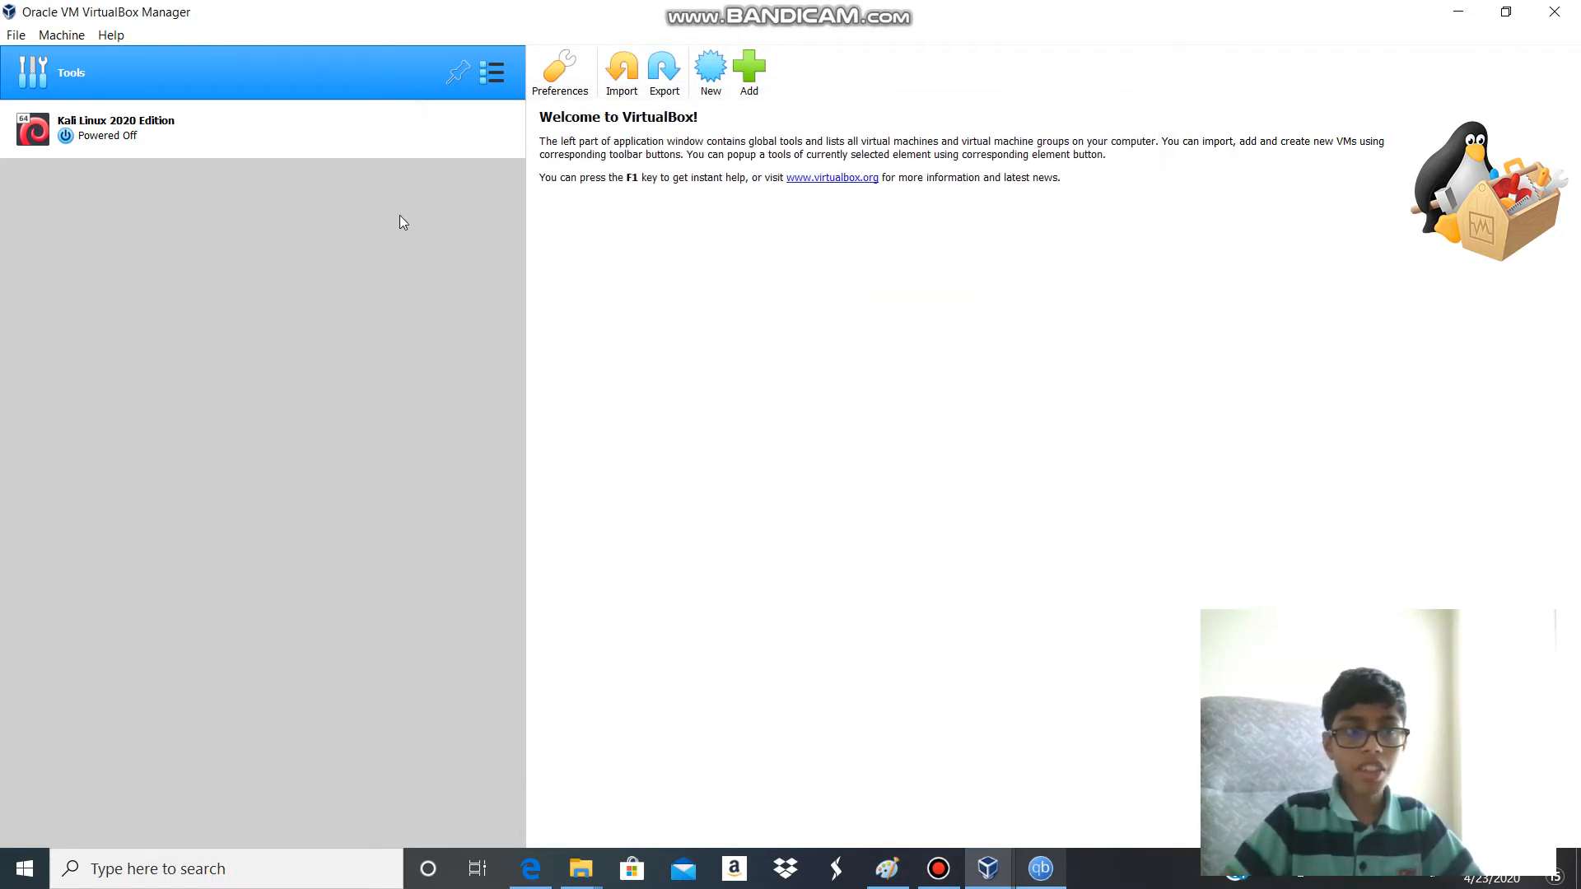
Step: Start the Kali Linux 2020 Edition virtual machine and dismiss the keyboard capture notice
right_click(263, 138)
click(120, 148)
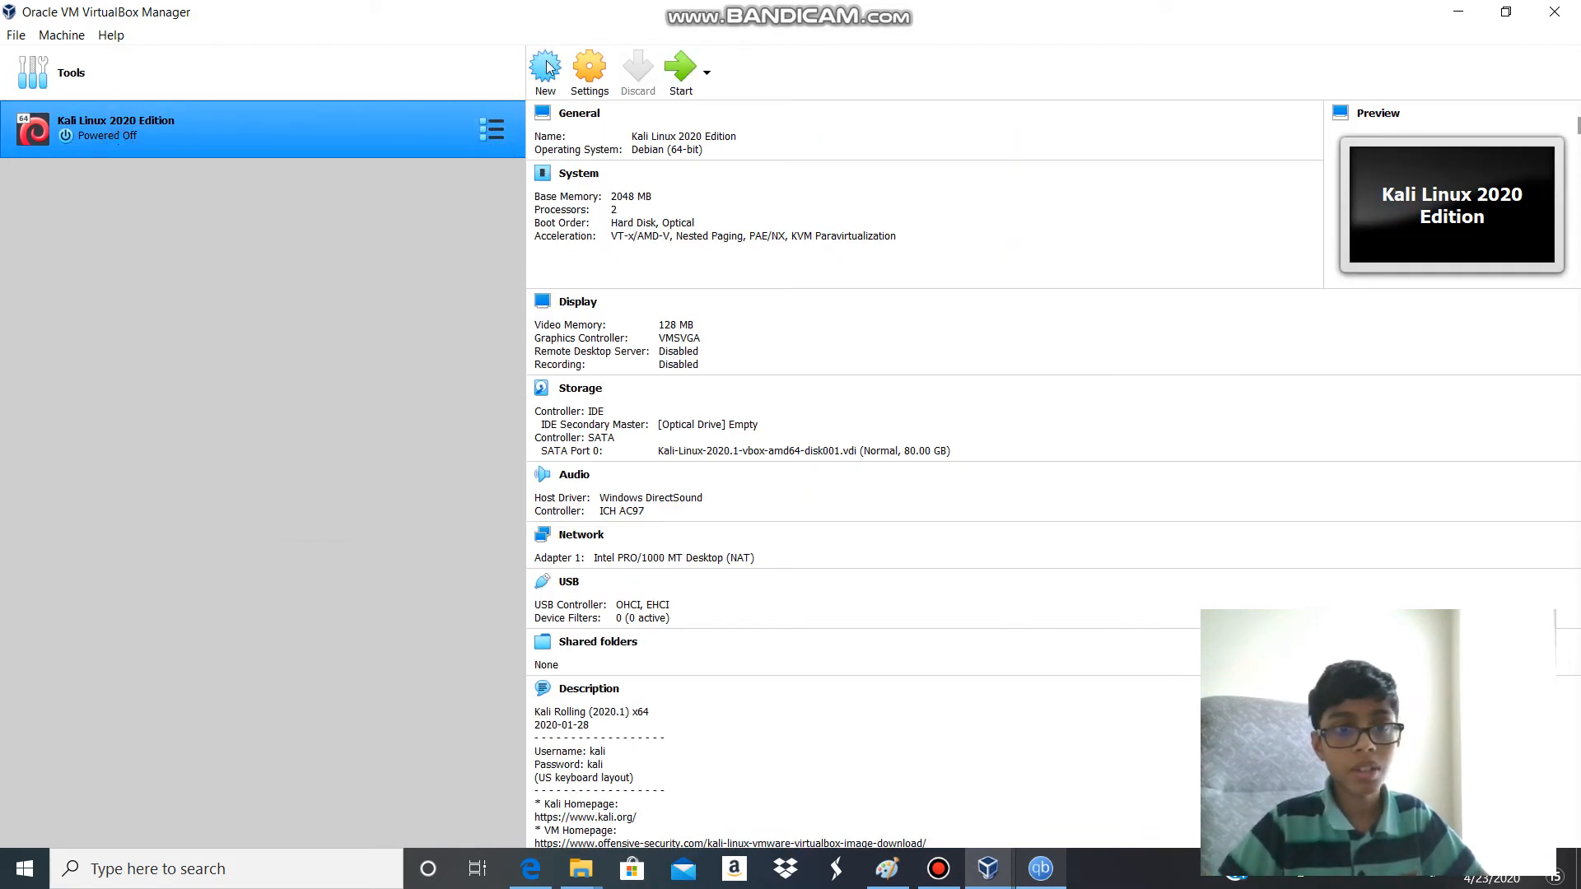
click(683, 78)
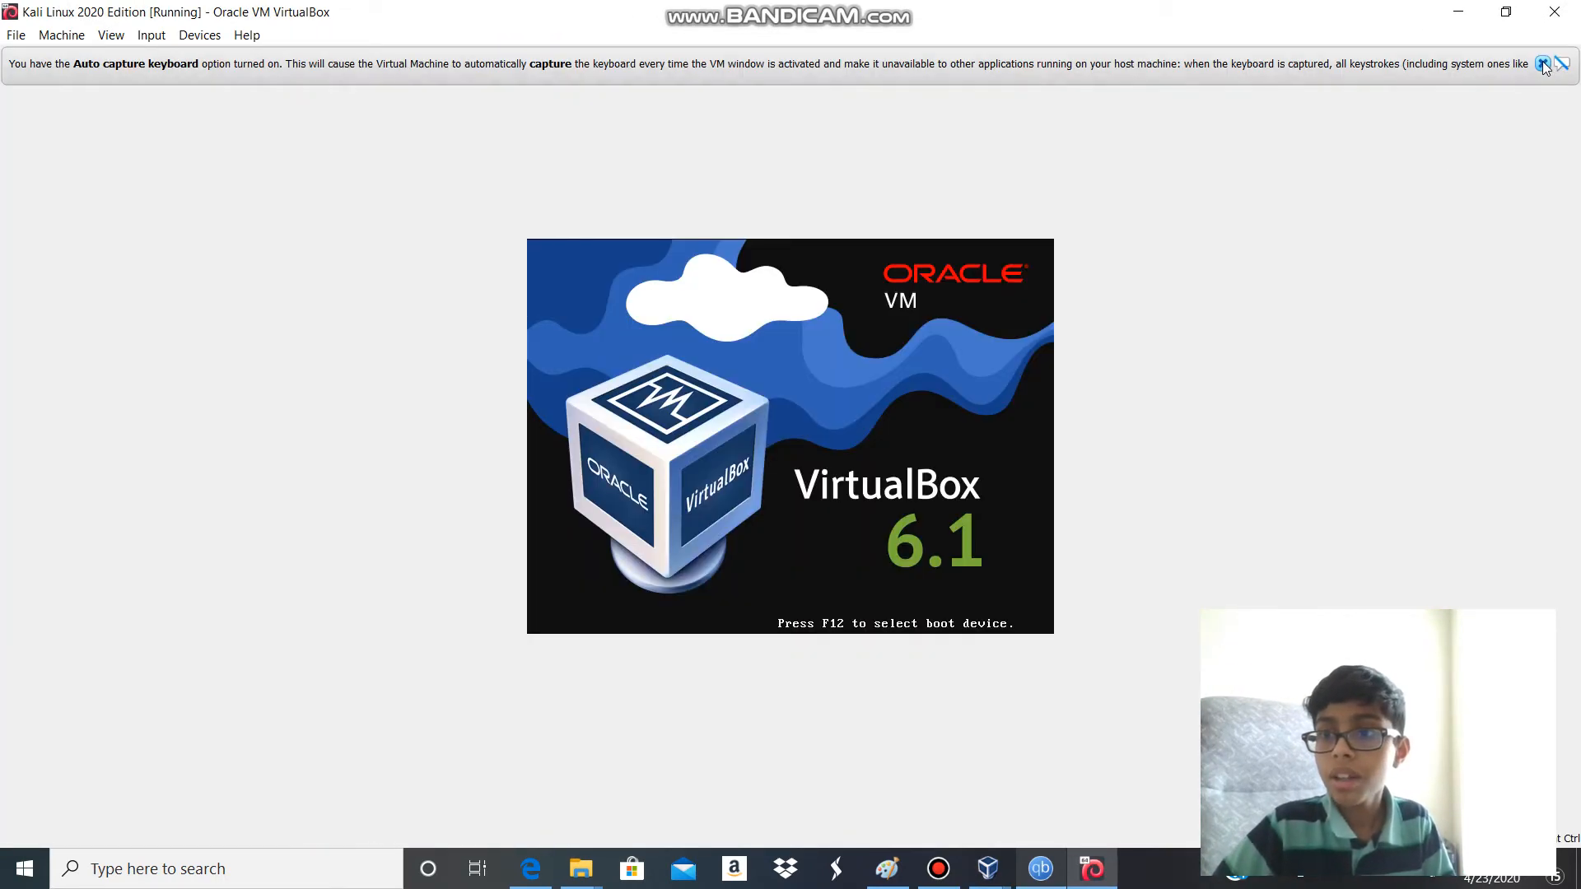
click(1543, 63)
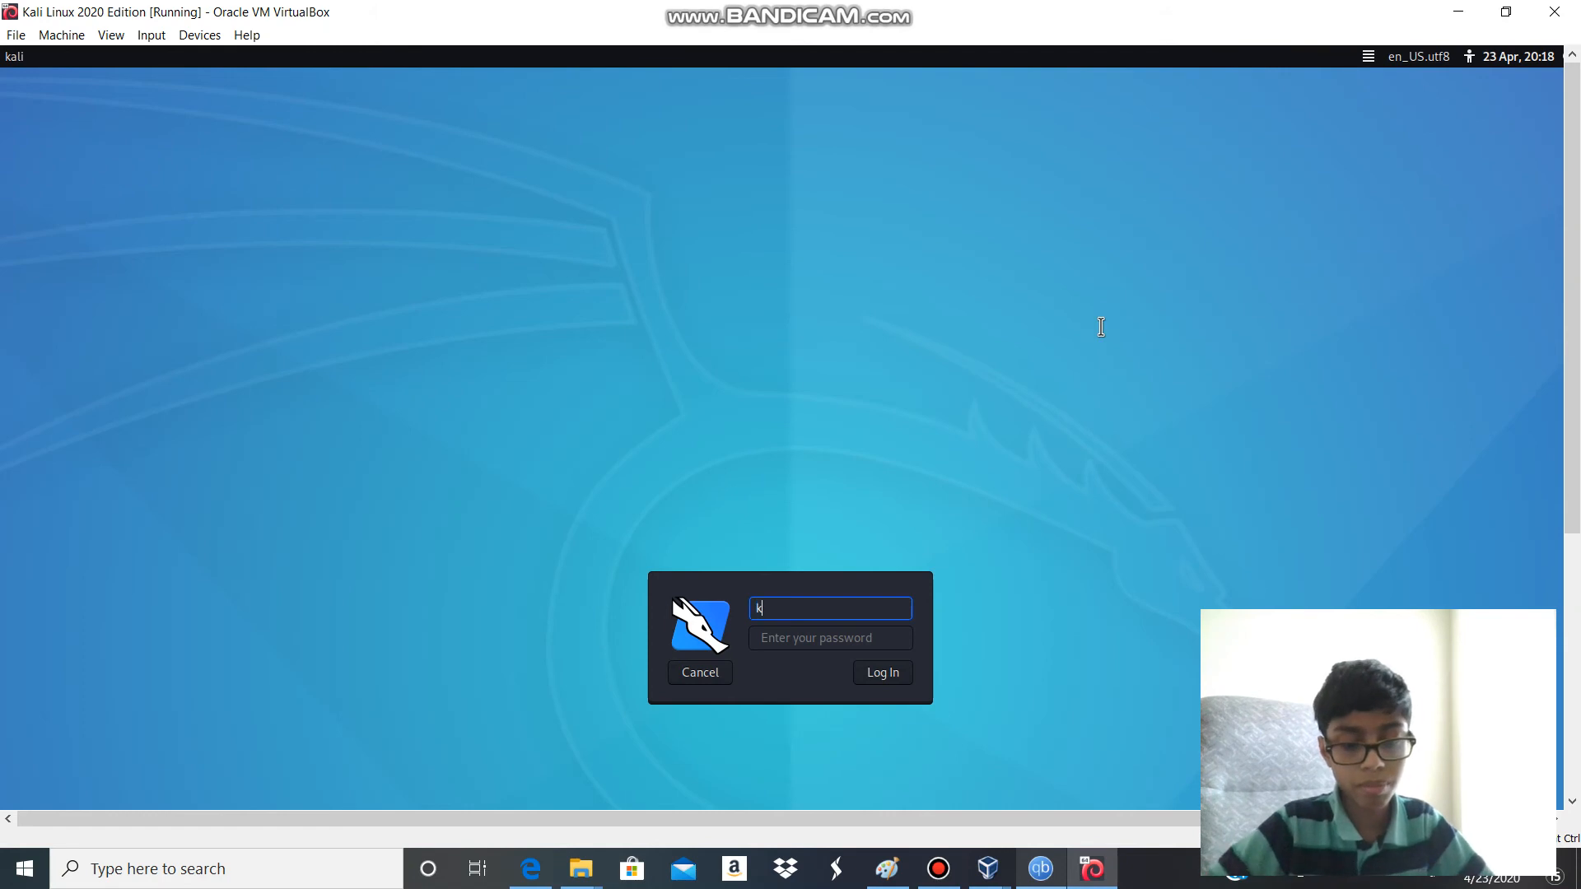
Step: Log in to Kali Linux by entering the username and the account password
key(Return)
text(ka)
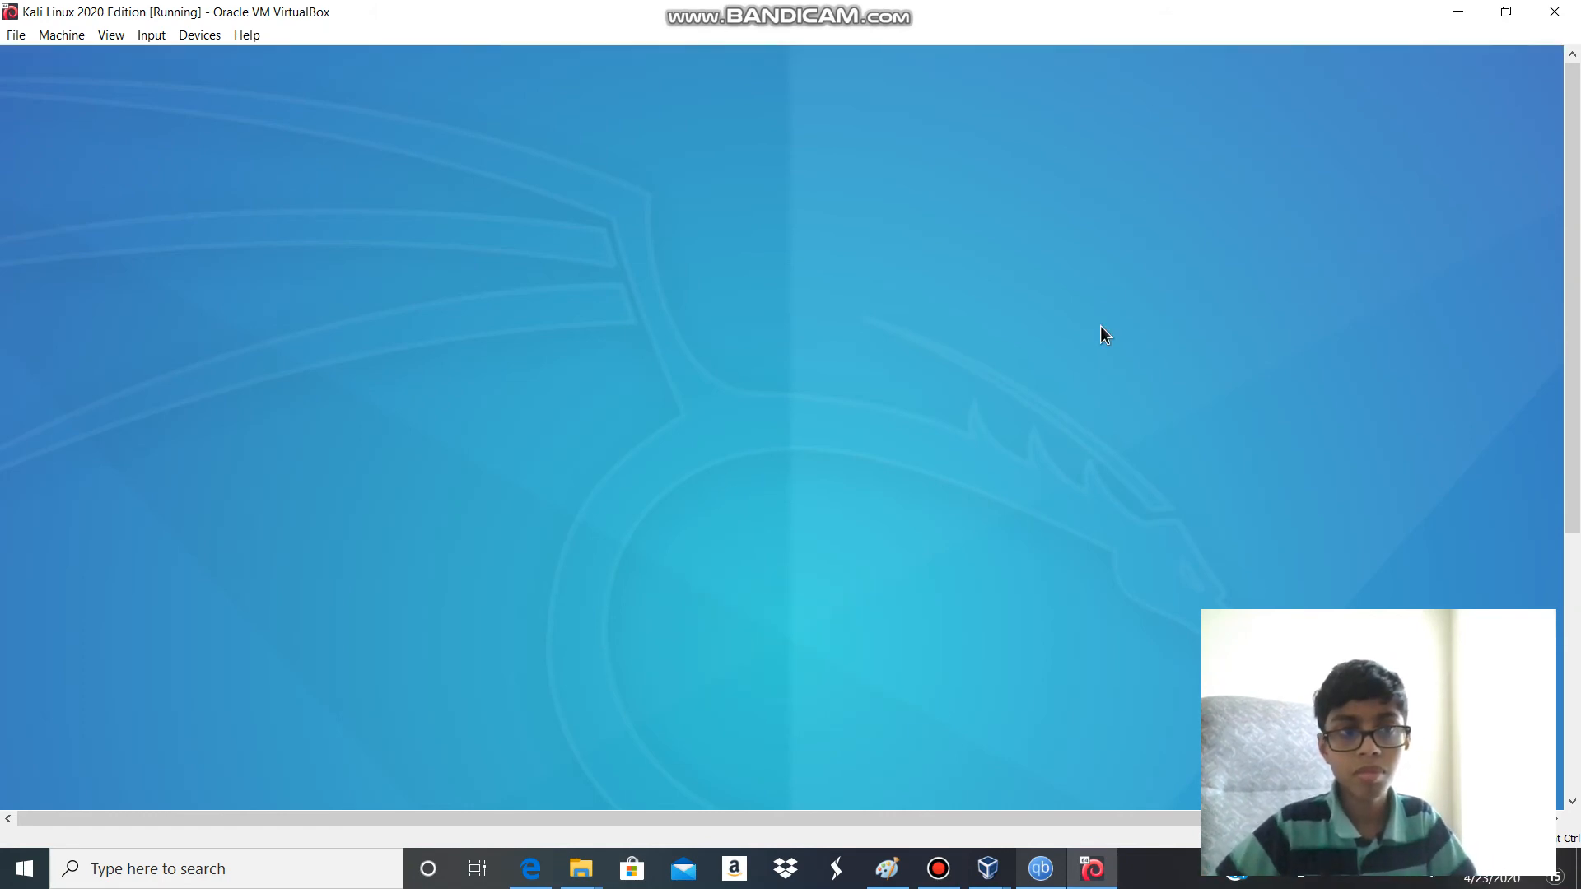